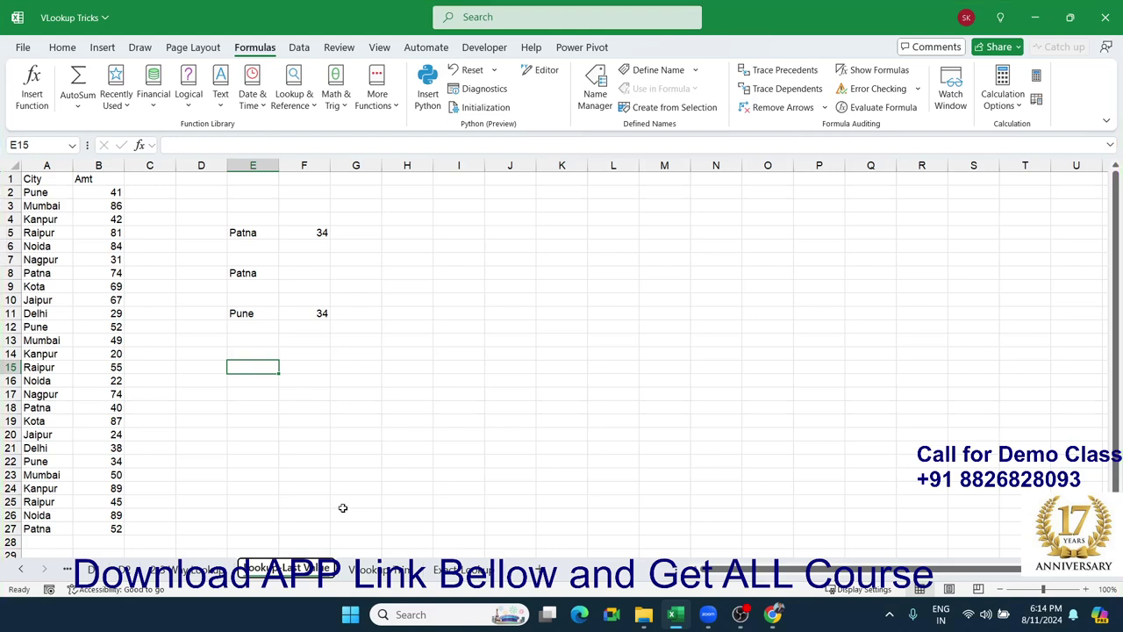
Step: Highlight the City/Amt data in A2:B27, zoom the sheet to 160%, and select E13
{"action": "left_click", "coordinate": [63, 209]}
{"action": "left_click", "coordinate": [220, 194]}
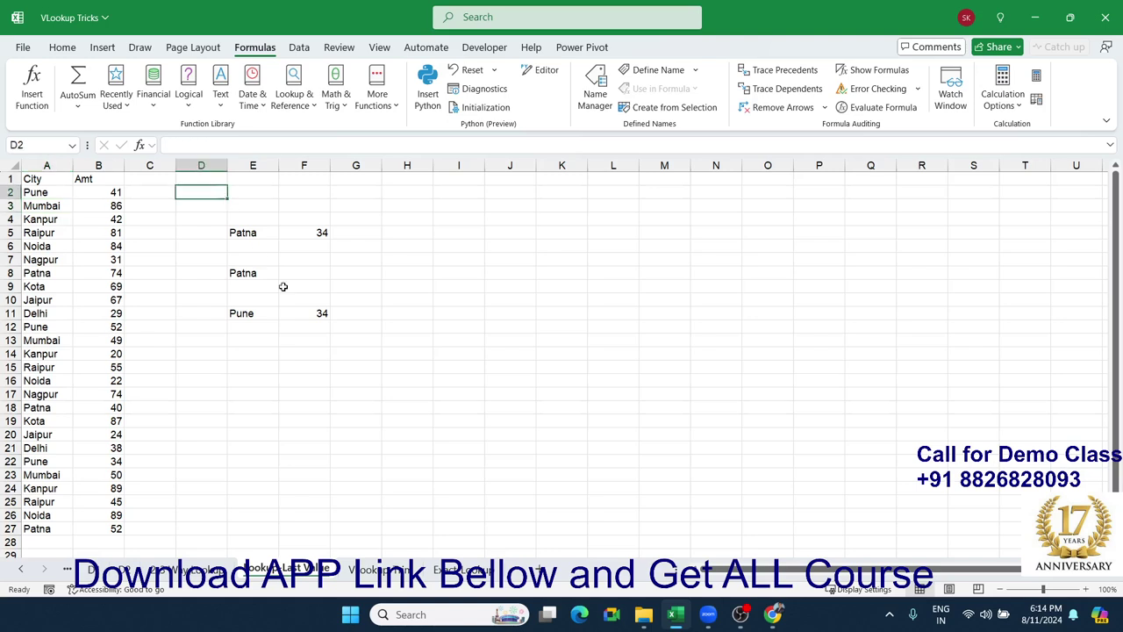
{"action": "left_click_drag", "start_coordinate": [53, 191], "coordinate": [104, 529]}
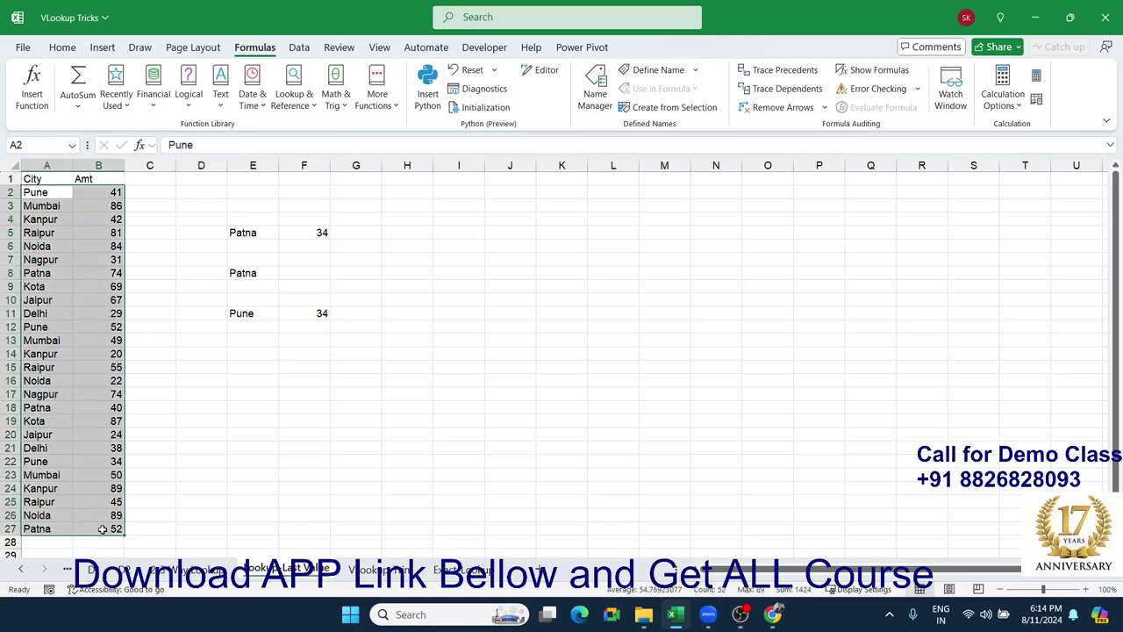
{"action": "left_click", "coordinate": [374, 259]}
{"action": "left_click", "coordinate": [413, 244]}
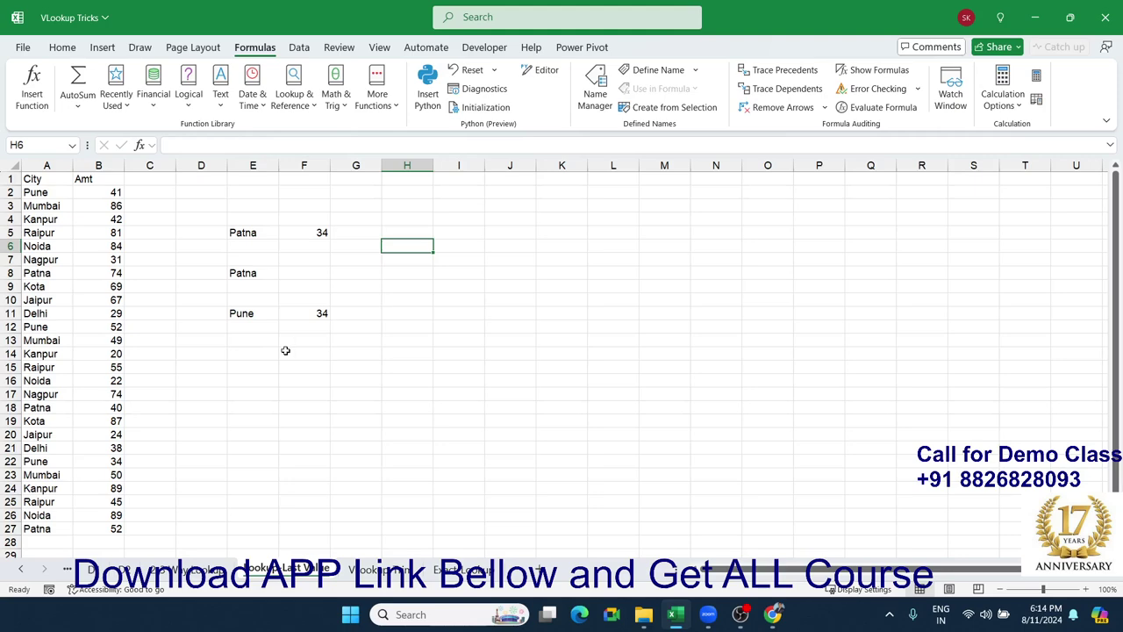
{"action": "scroll", "coordinate": [275, 353], "scroll_direction": "up", "scroll_amount": 4}
{"action": "scroll", "coordinate": [290, 353], "scroll_direction": "up", "scroll_amount": 2}
{"action": "scroll", "coordinate": [383, 426], "scroll_direction": "down", "scroll_amount": 3}
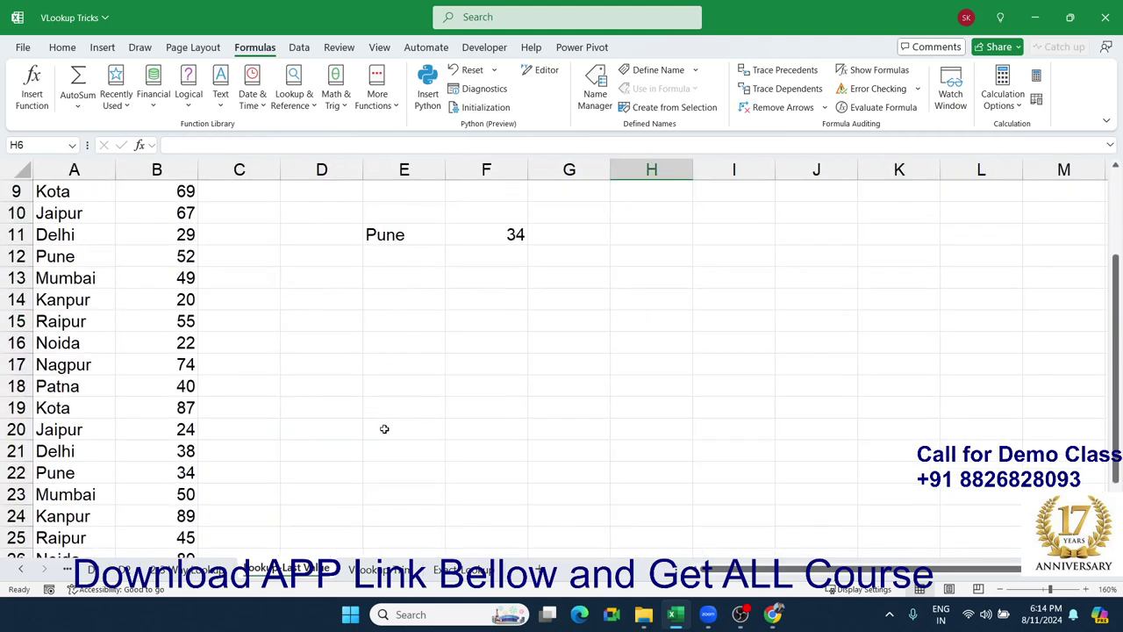
{"action": "left_click", "coordinate": [387, 284]}
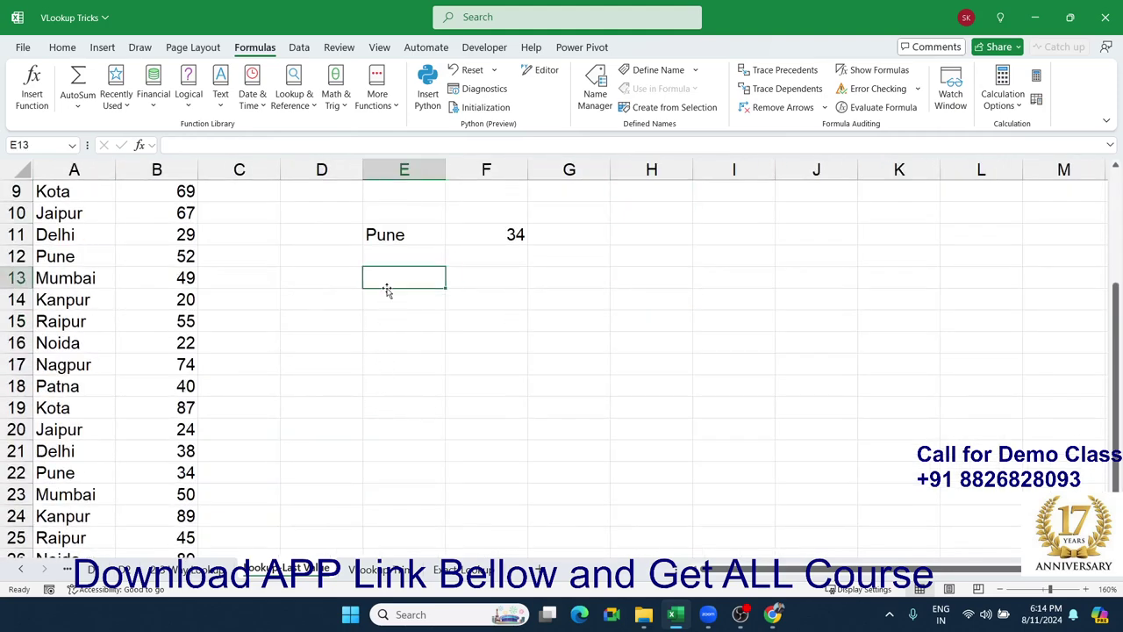
Step: In E13, start =LOOKUP(2,1/(A1:A27<>""), with the non-blank test over A1:A27
{"action": "type", "text": "=loo"}
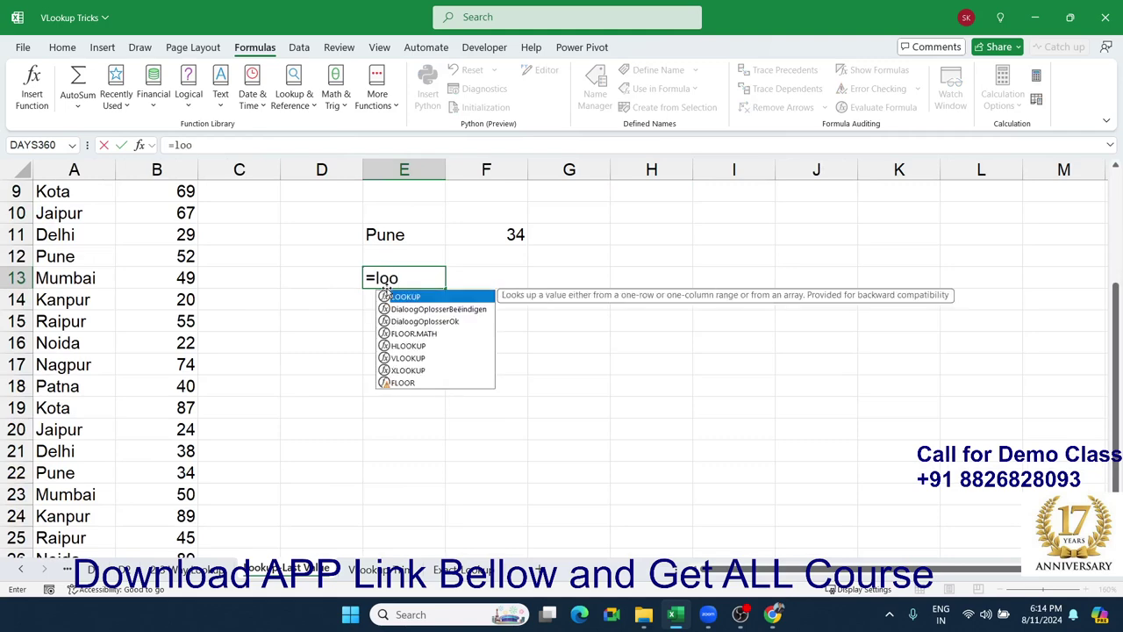
{"action": "key", "text": "Tab"}
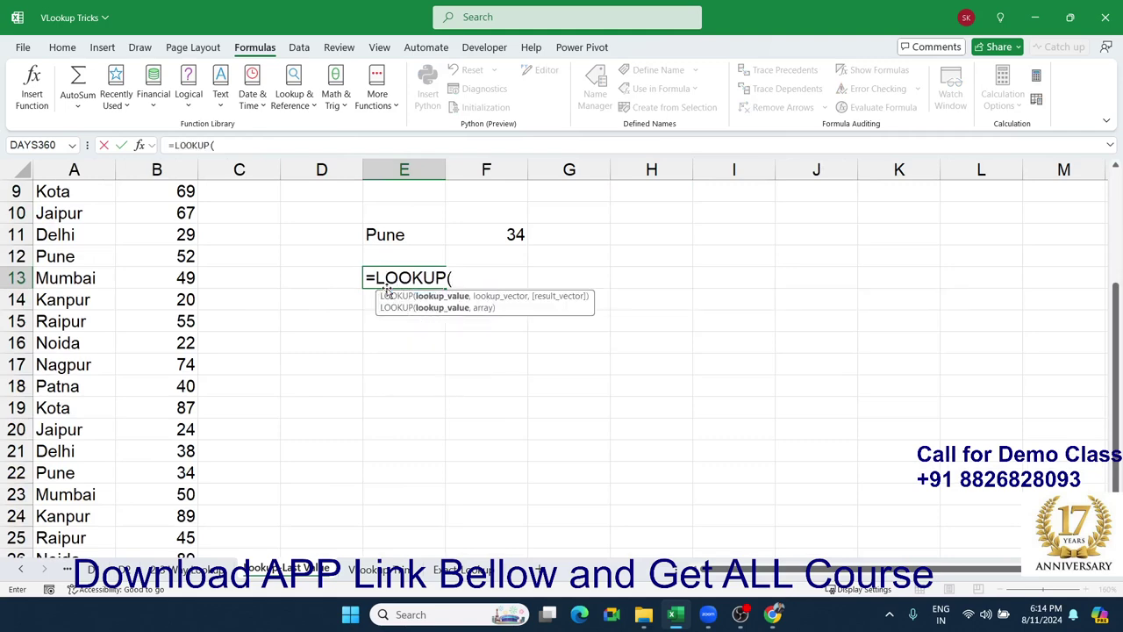
{"action": "type", "text": "2"}
{"action": "type", "text": ","}
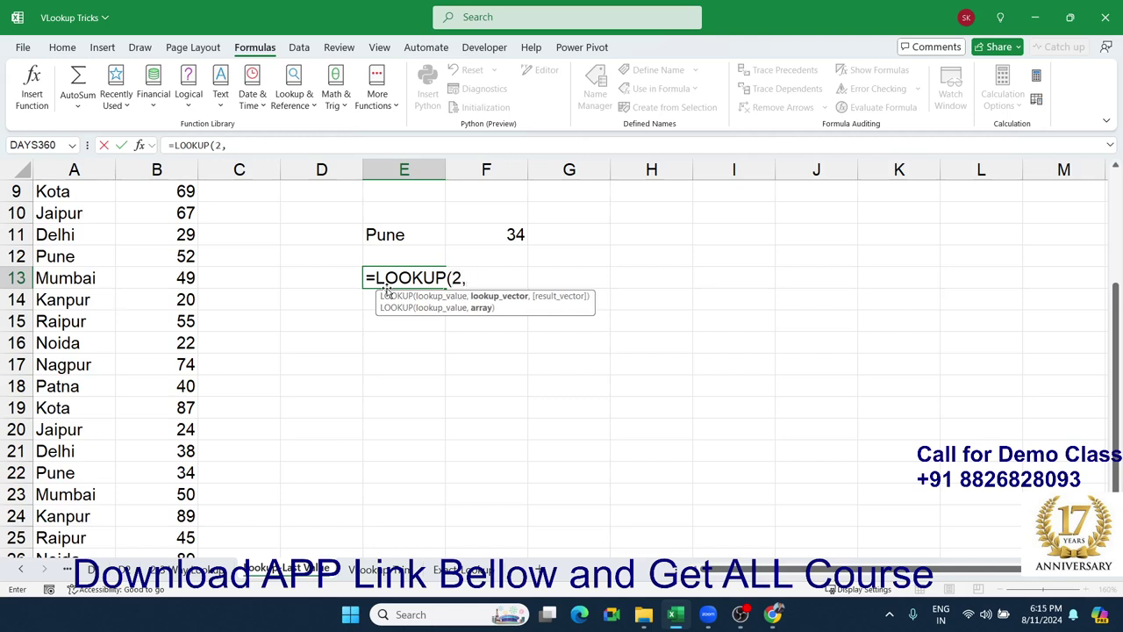
{"action": "type", "text": "("}
{"action": "type", "text": "1"}
{"action": "key", "text": "BackSpace"}
{"action": "key", "text": "BackSpace"}
{"action": "type", "text": "1/"}
{"action": "type", "text": "("}
{"action": "key", "text": "Left"}
{"action": "key", "text": "Left"}
{"action": "key", "text": "Left"}
{"action": "key", "text": "Left"}
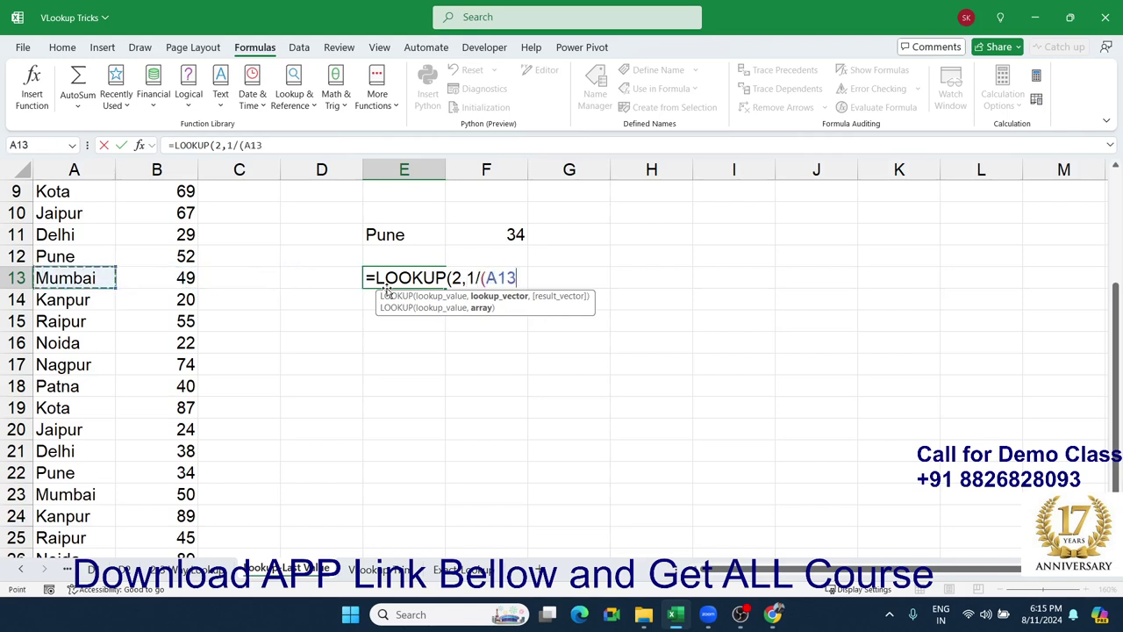
{"action": "key", "text": "ctrl+Up"}
{"action": "key", "text": "ctrl+shift+Down"}
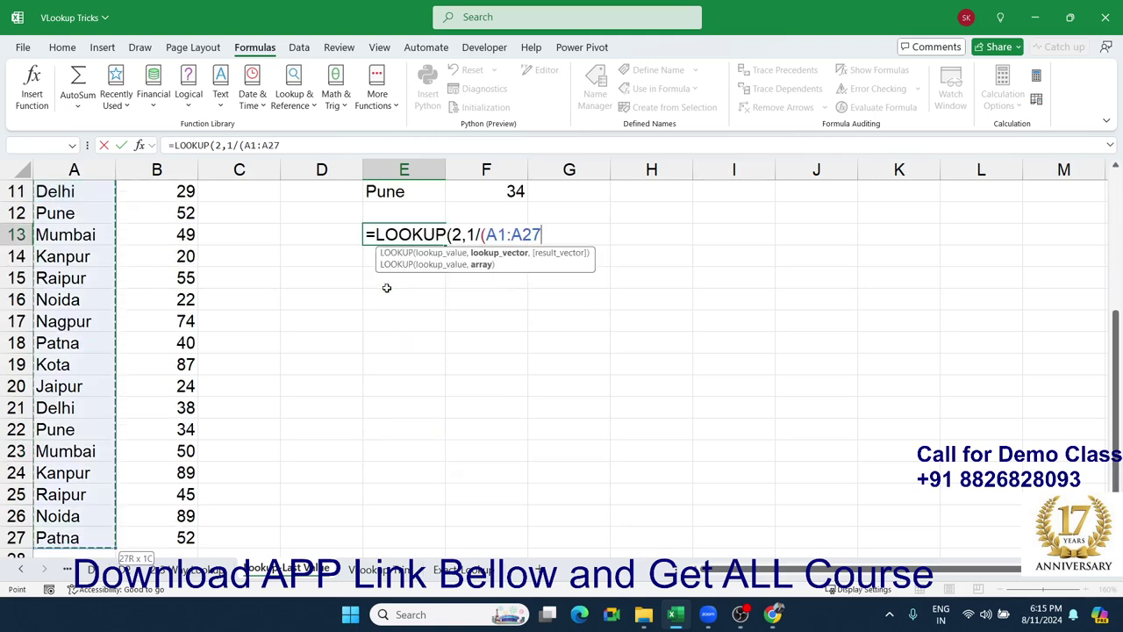
{"action": "type", "text": "<>\""}
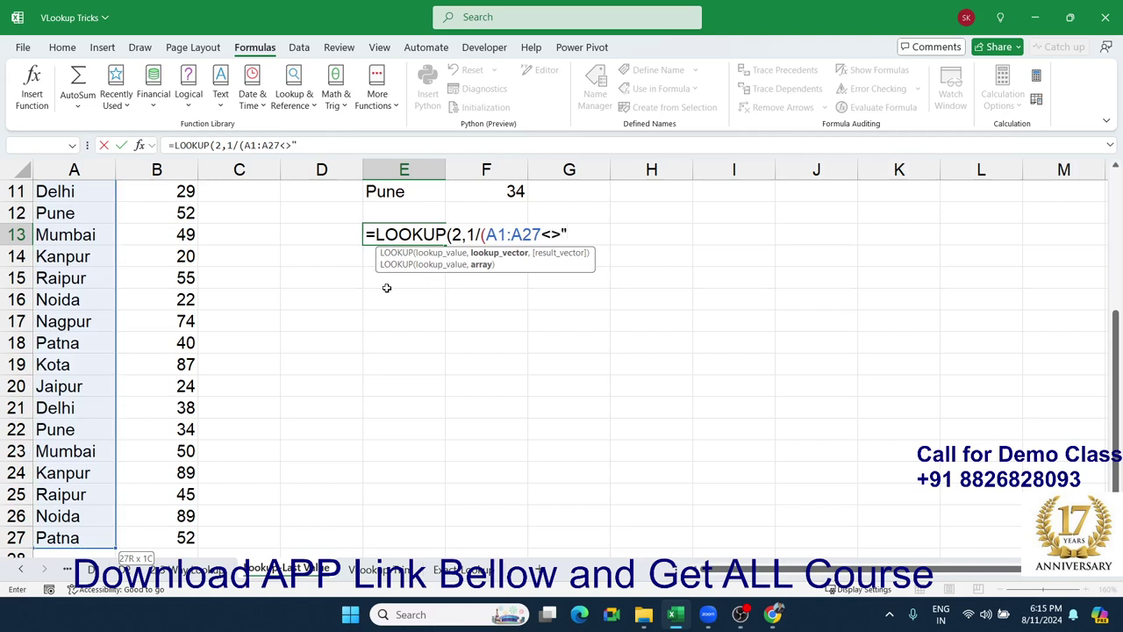
{"action": "type", "text": "\")"}
{"action": "type", "text": ","}
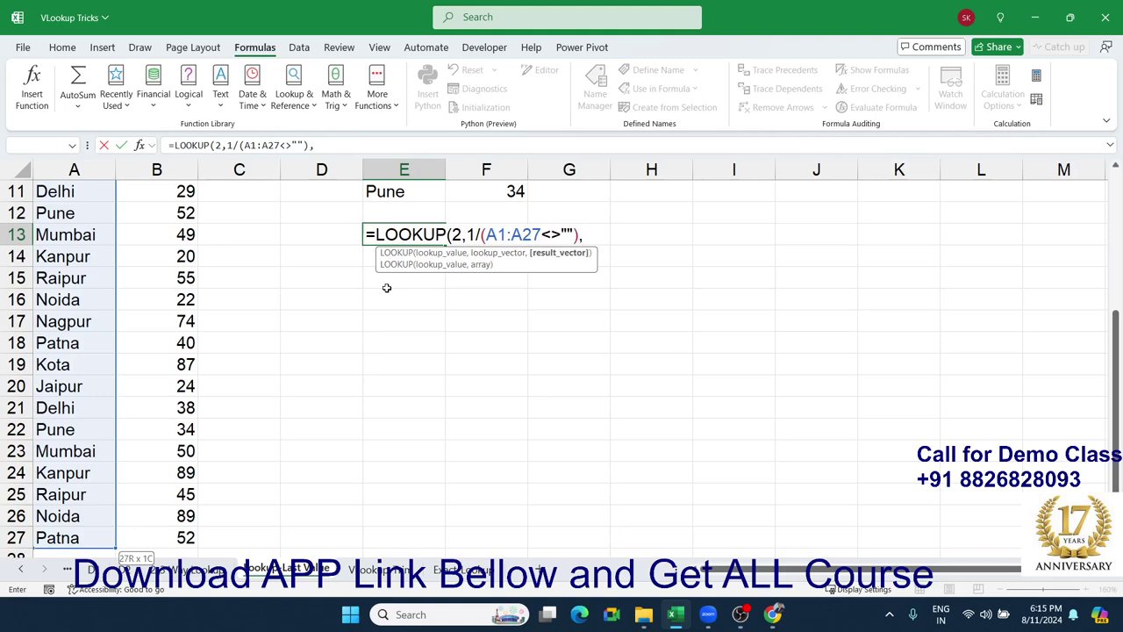
Step: Add A1:A27 as the result range and enter the formula, returning Patna
{"action": "left_click", "coordinate": [94, 349]}
{"action": "key", "text": "ctrl+Up"}
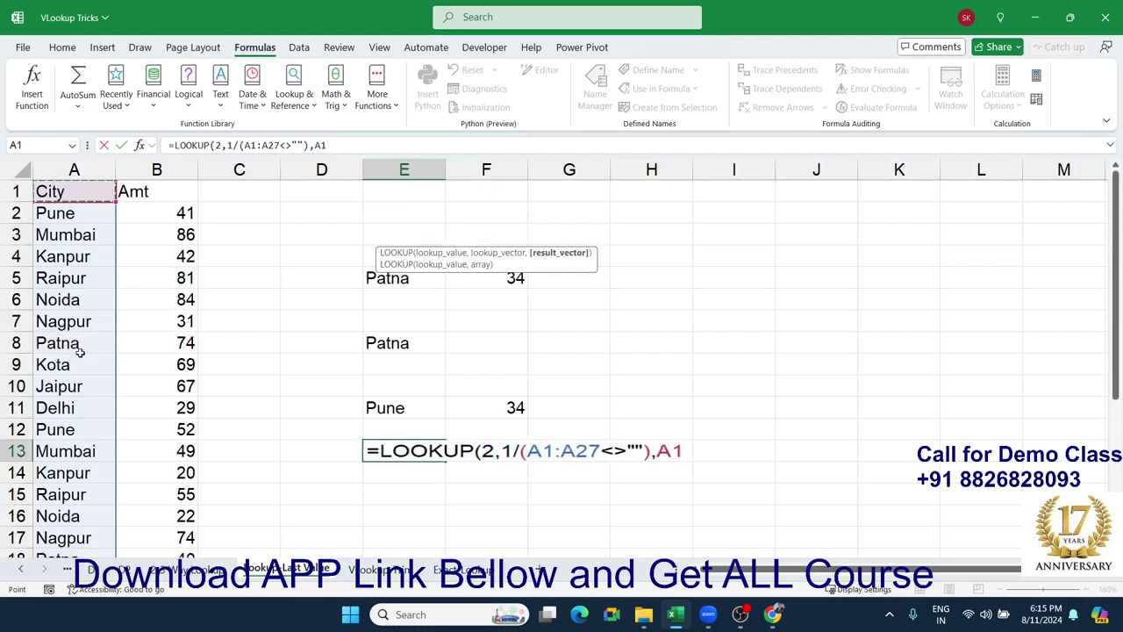
{"action": "key", "text": "Down"}
{"action": "key", "text": "Up"}
{"action": "key", "text": "ctrl+shift+Down"}
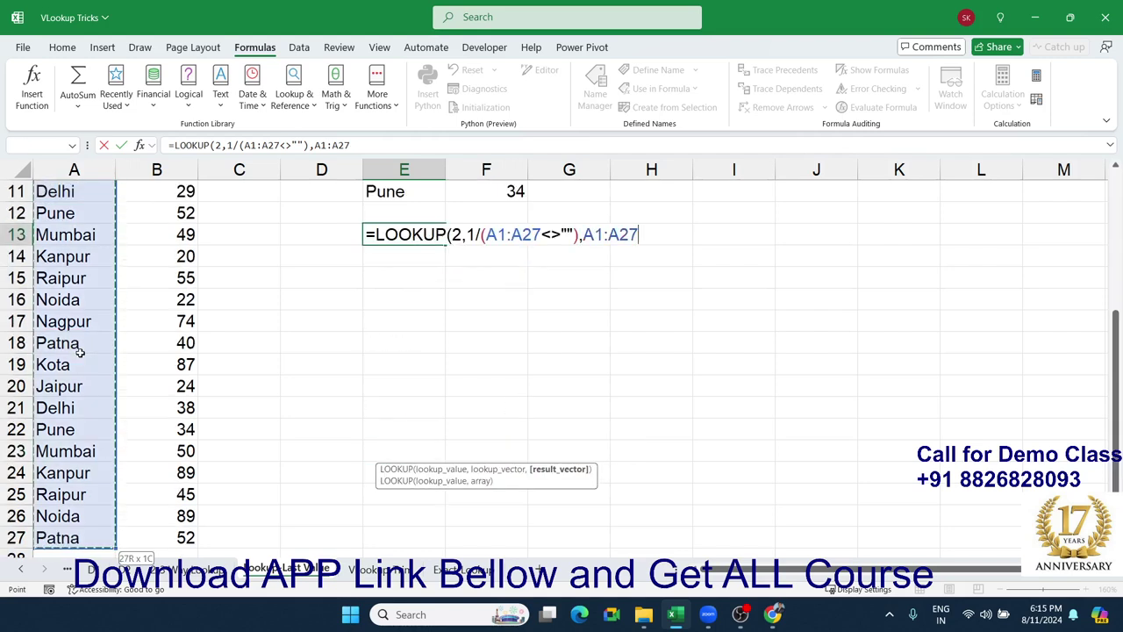
{"action": "key", "text": "Return"}
{"action": "key", "text": "Return"}
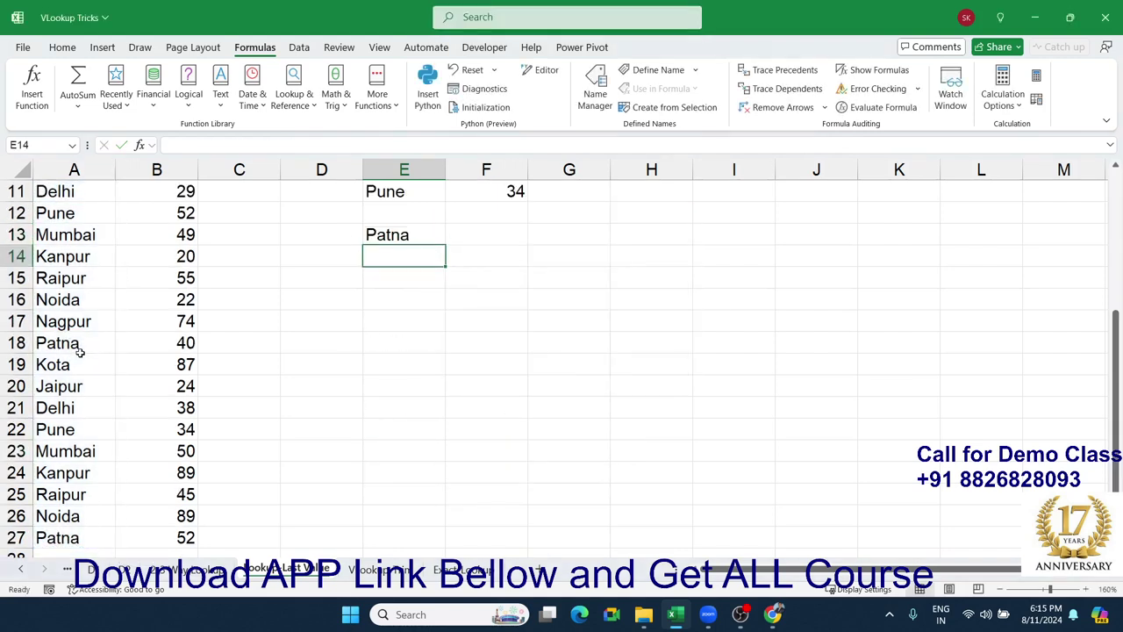
{"action": "key", "text": "Up"}
{"action": "scroll", "coordinate": [81, 355], "scroll_direction": "down", "scroll_amount": 3}
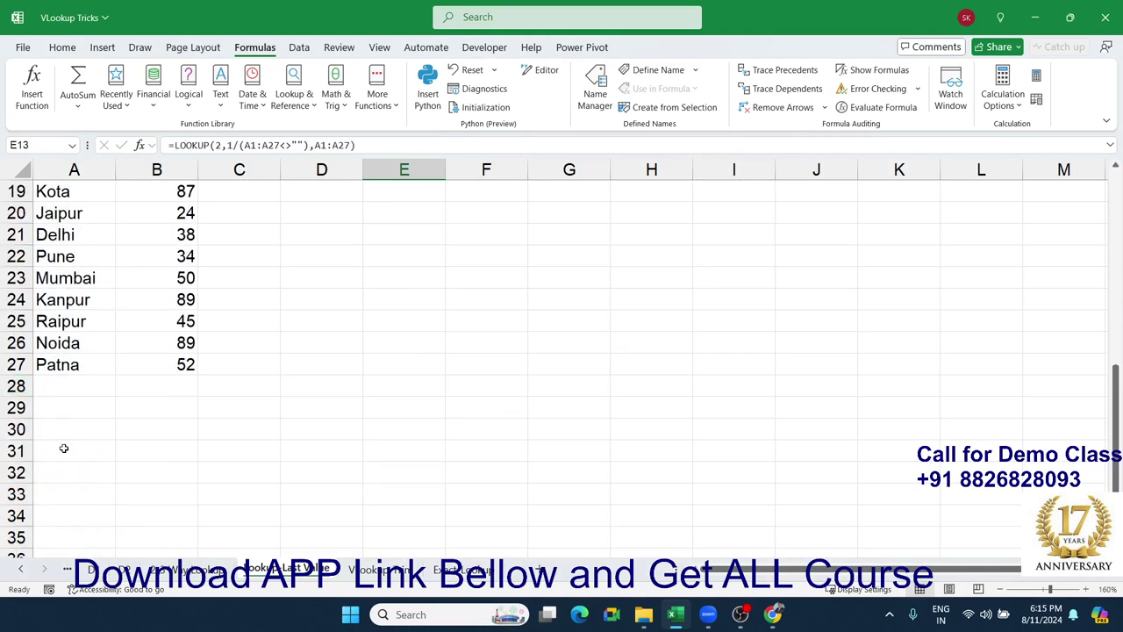
{"action": "left_click", "coordinate": [64, 371]}
{"action": "scroll", "coordinate": [87, 378], "scroll_direction": "up", "scroll_amount": 2}
{"action": "scroll", "coordinate": [263, 386], "scroll_direction": "up", "scroll_amount": 4}
{"action": "left_click", "coordinate": [379, 451]}
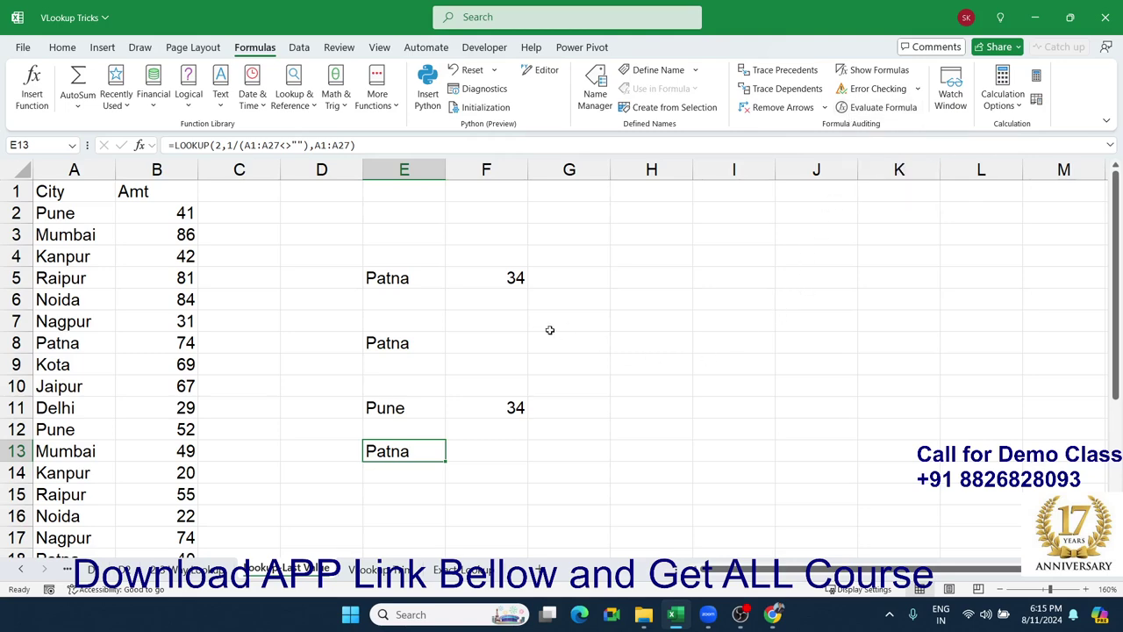
{"action": "left_click", "coordinate": [853, 112]}
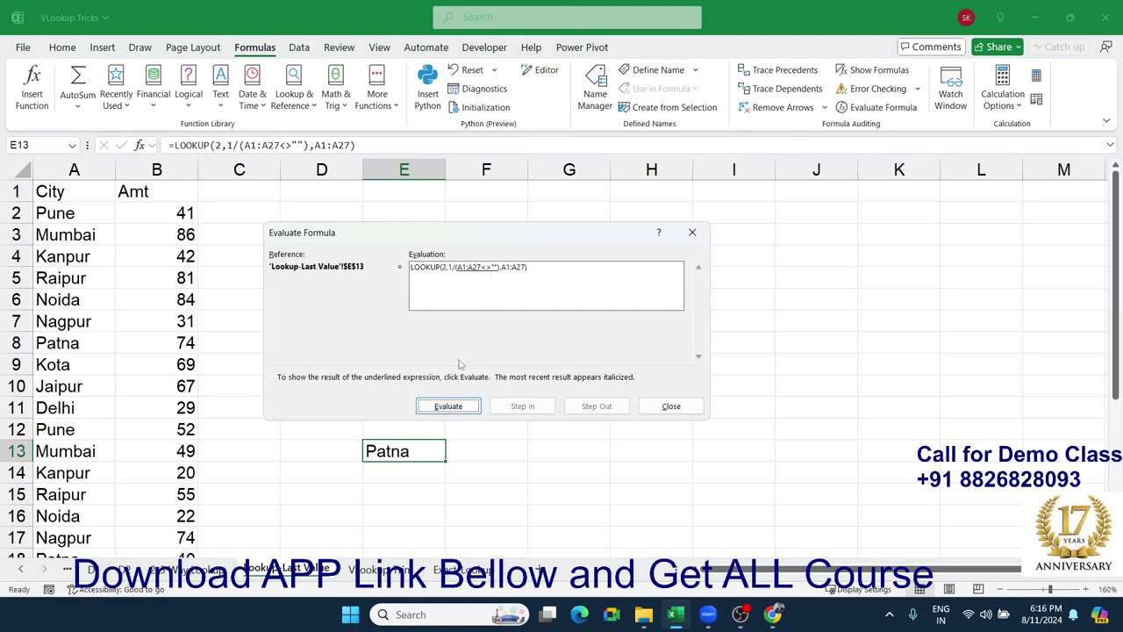
{"action": "left_click", "coordinate": [458, 407]}
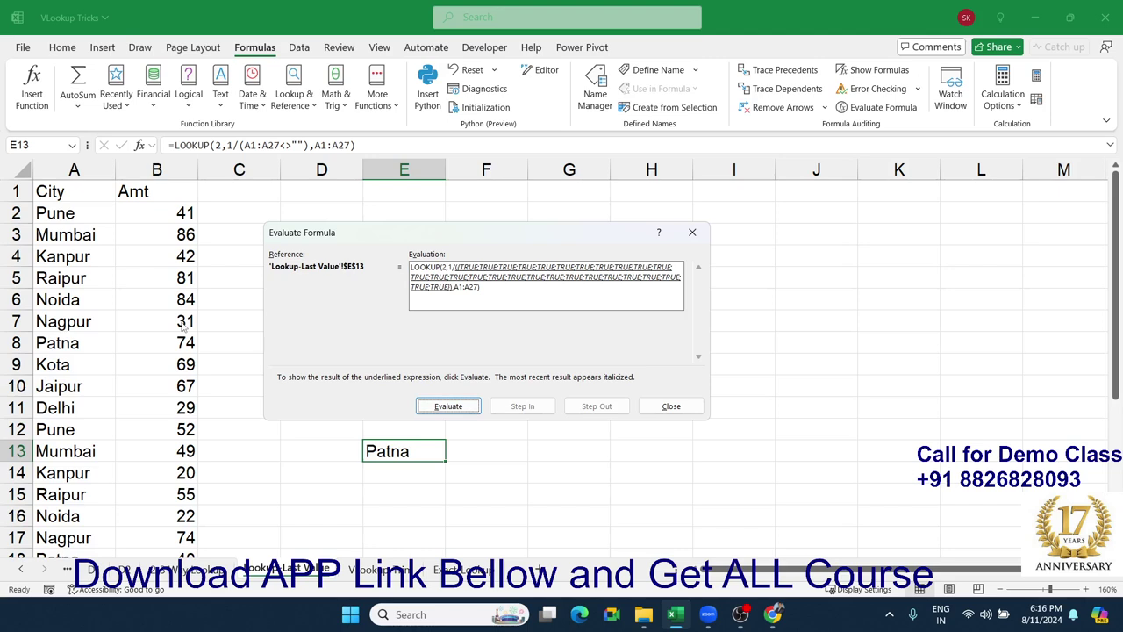
{"action": "left_click", "coordinate": [449, 408]}
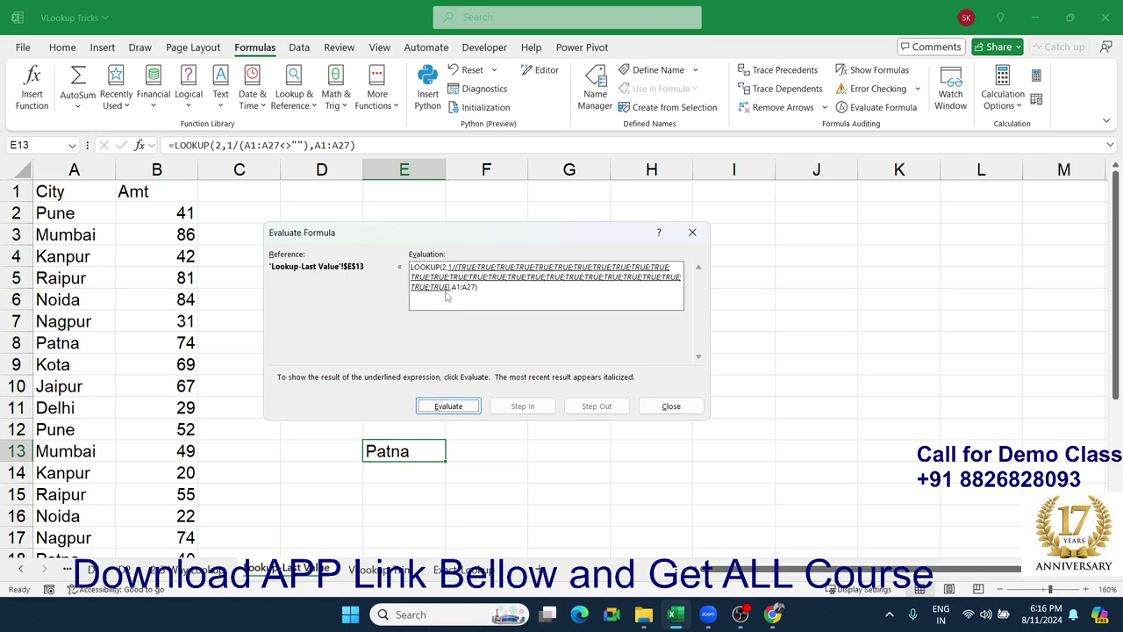
{"action": "left_click", "coordinate": [448, 406]}
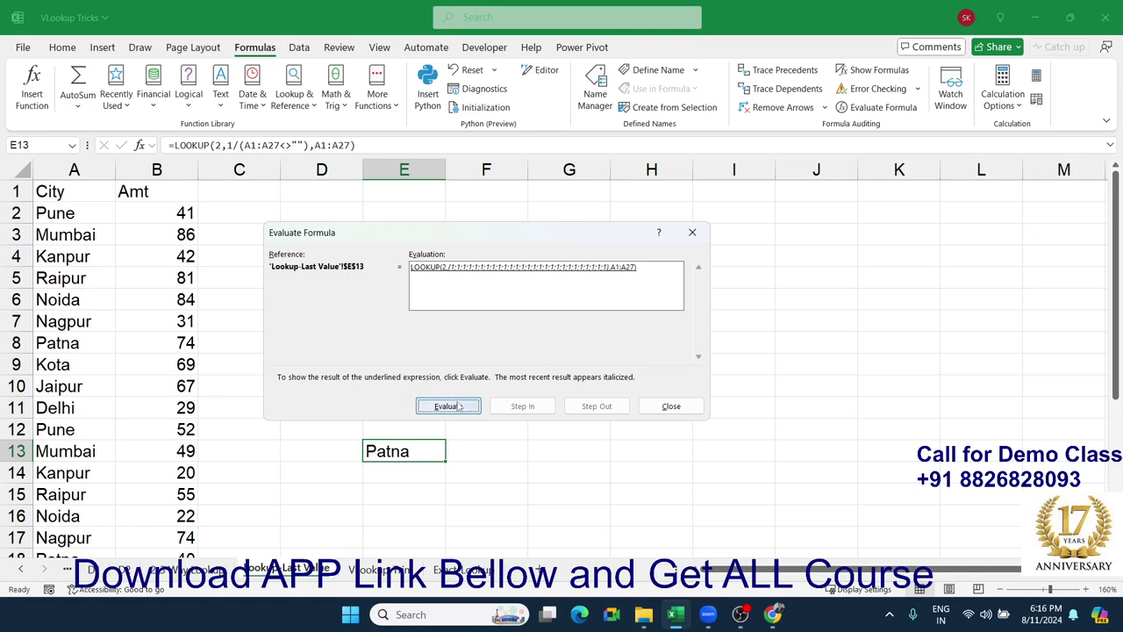
{"action": "left_click", "coordinate": [457, 406]}
{"action": "left_click", "coordinate": [672, 407]}
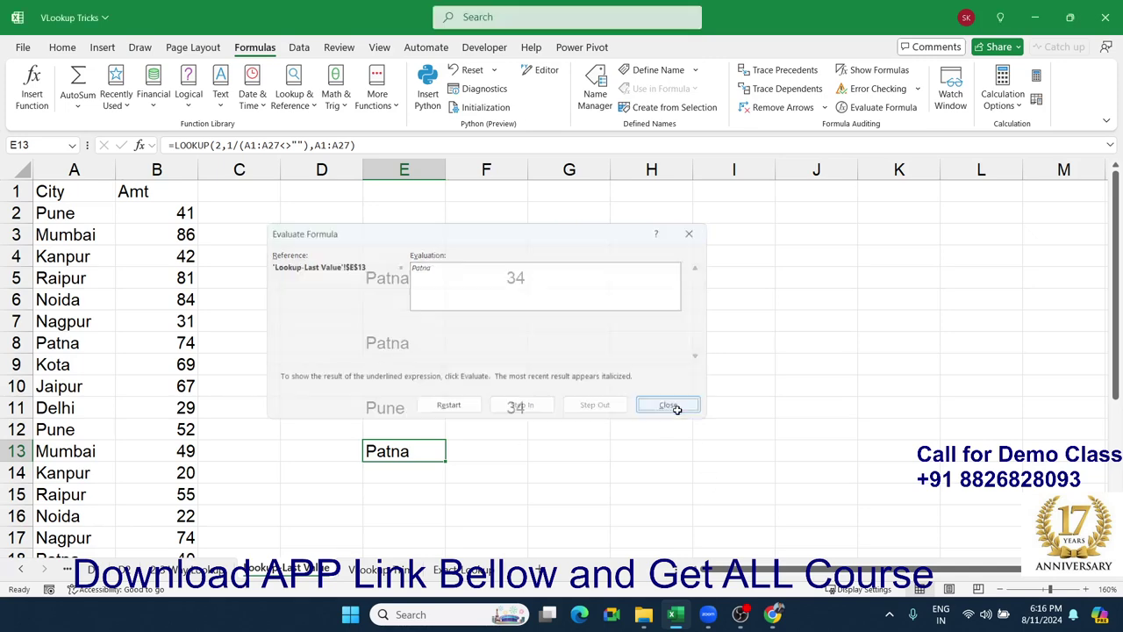
{"action": "left_click", "coordinate": [487, 400]}
Step: Check the Pune entries in the list, down to the last one in row 22
{"action": "left_click", "coordinate": [632, 396]}
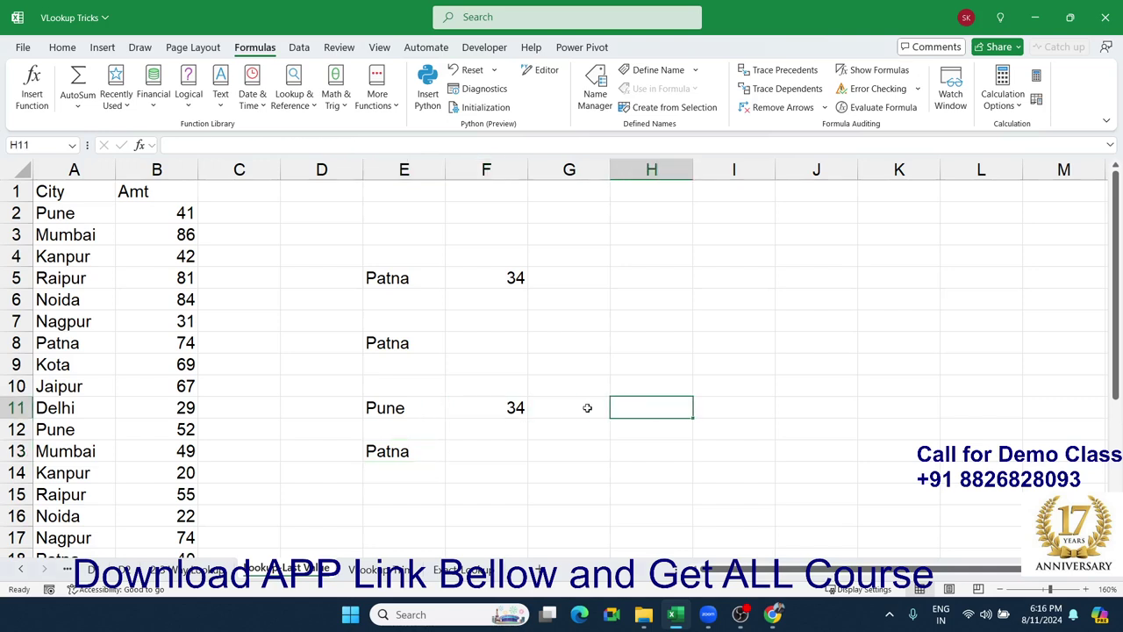
{"action": "left_click", "coordinate": [376, 418]}
{"action": "left_click_drag", "start_coordinate": [74, 219], "coordinate": [141, 213]}
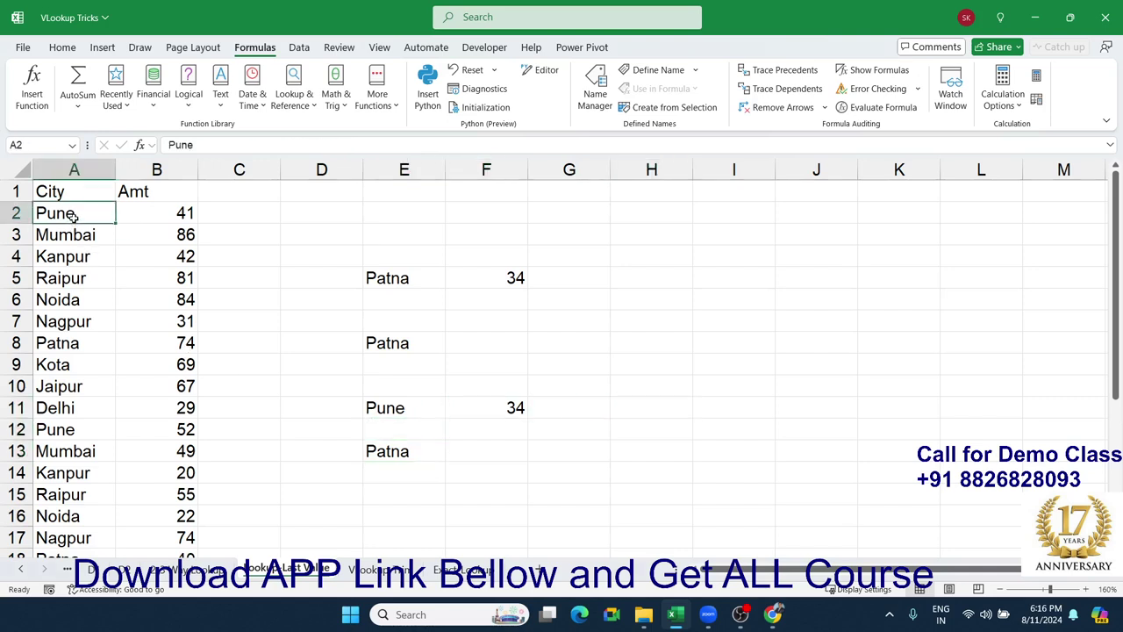
{"action": "scroll", "coordinate": [140, 351], "scroll_direction": "down", "scroll_amount": 2}
{"action": "scroll", "coordinate": [133, 393], "scroll_direction": "down", "scroll_amount": 2}
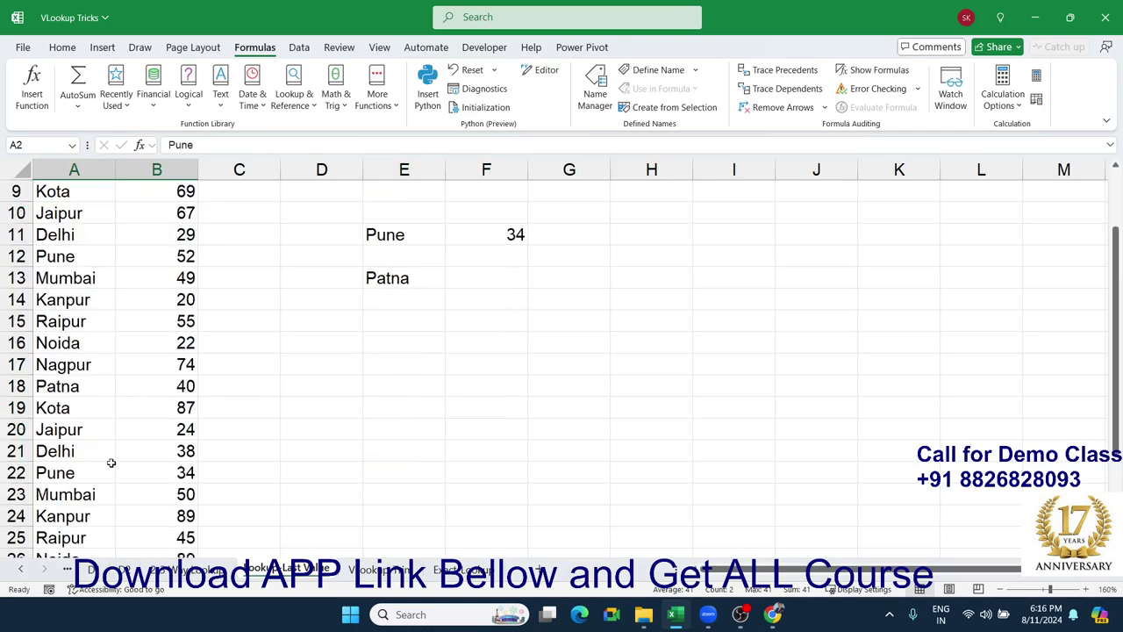
{"action": "left_click", "coordinate": [96, 472]}
{"action": "left_click_drag", "start_coordinate": [96, 472], "coordinate": [161, 470]}
{"action": "scroll", "coordinate": [159, 469], "scroll_direction": "down", "scroll_amount": 4}
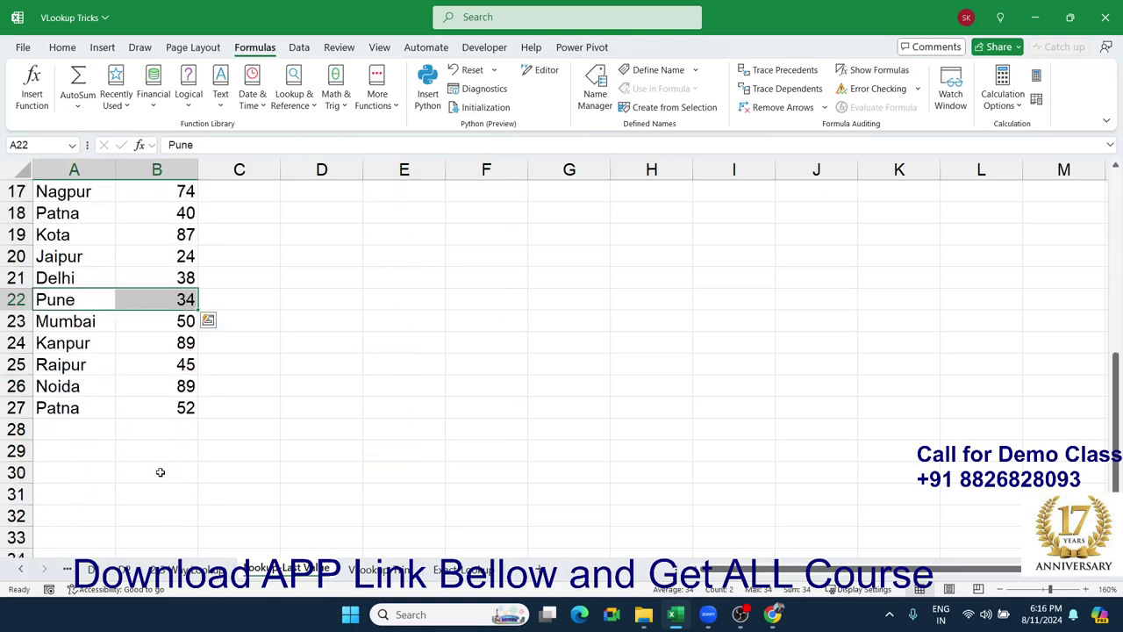
{"action": "scroll", "coordinate": [159, 469], "scroll_direction": "up", "scroll_amount": 2}
{"action": "scroll", "coordinate": [160, 472], "scroll_direction": "up", "scroll_amount": 4}
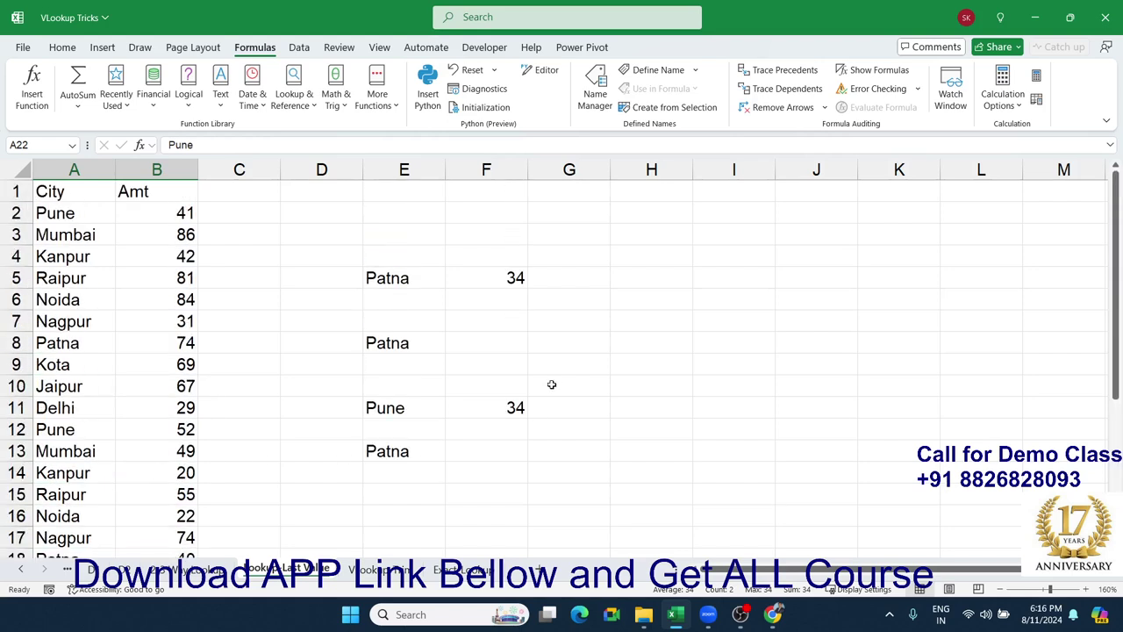
Step: In G11, begin a LOOKUP formula with 2,1/ as its first arguments
{"action": "left_click", "coordinate": [549, 411]}
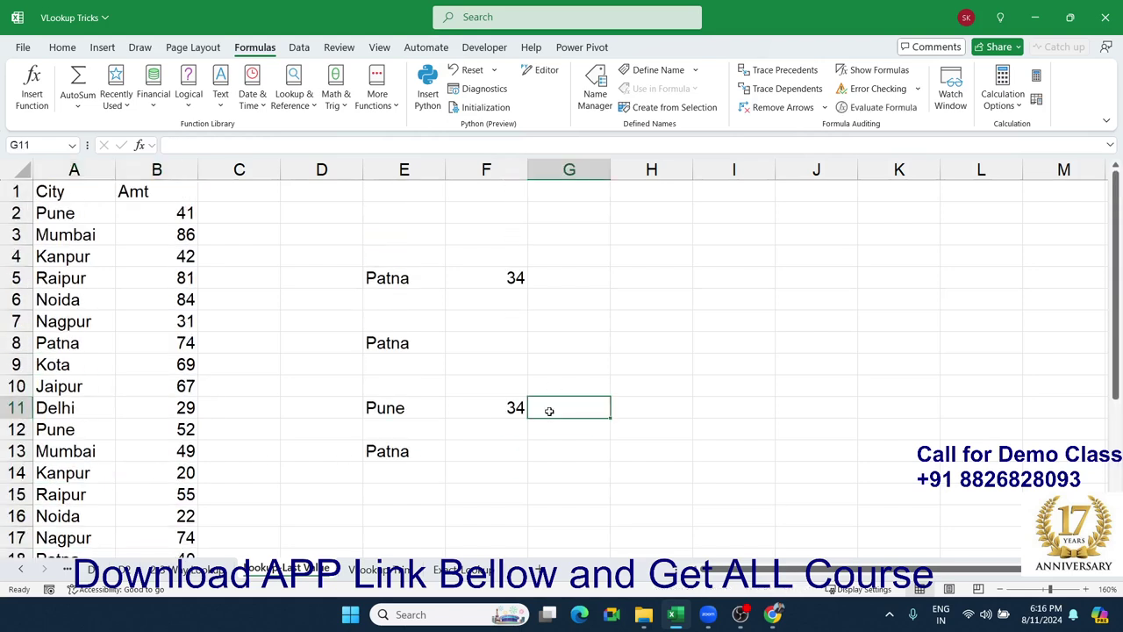
{"action": "type", "text": "=l"}
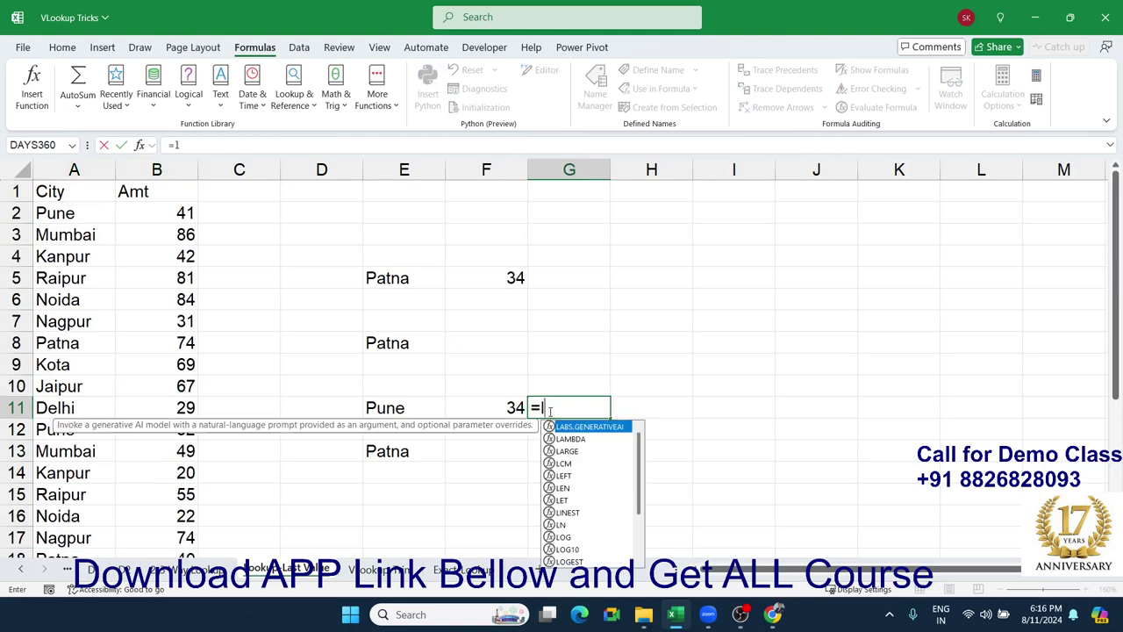
{"action": "type", "text": "oo"}
{"action": "key", "text": "Escape"}
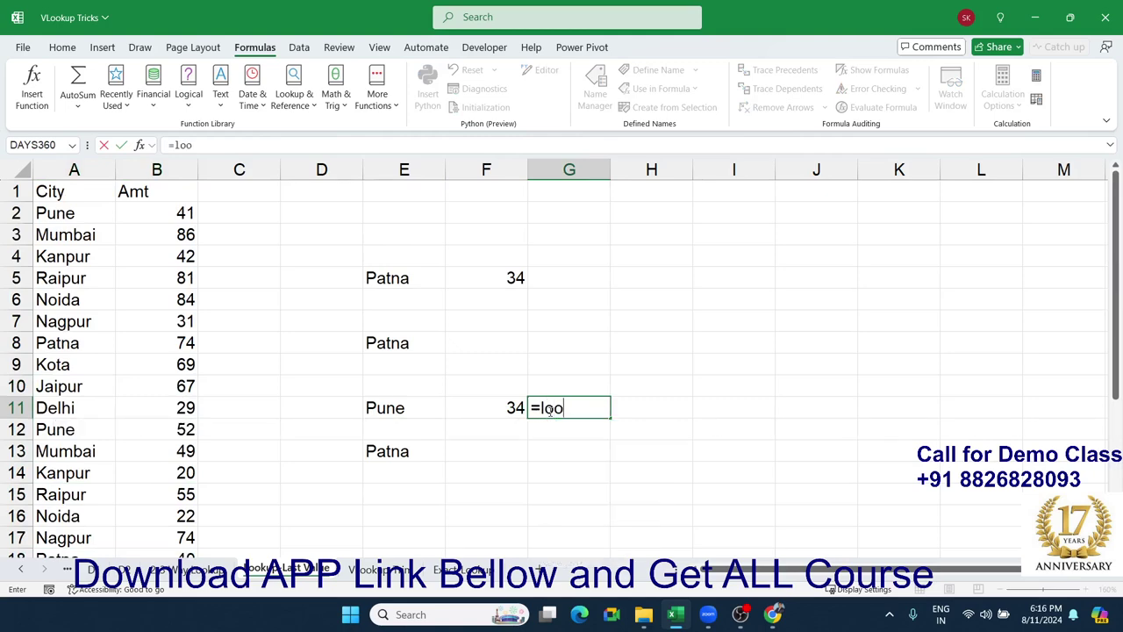
{"action": "type", "text": "u"}
{"action": "key", "text": "BackSpace"}
{"action": "type", "text": "u"}
{"action": "key", "text": "BackSpace"}
{"action": "key", "text": "Tab"}
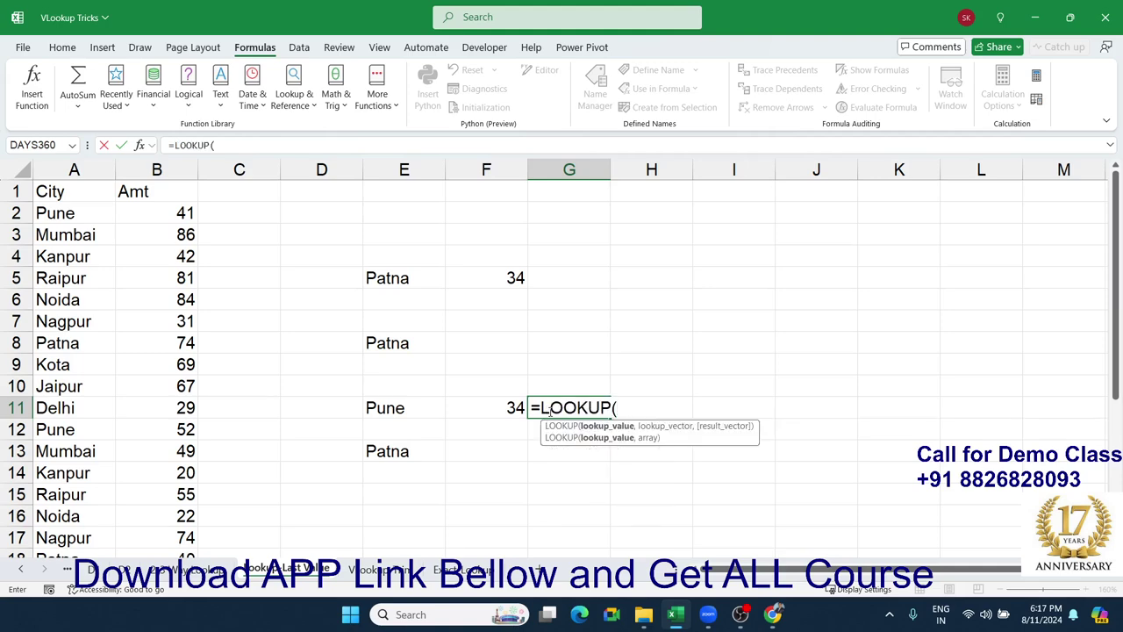
{"action": "key", "text": "Left"}
{"action": "key", "text": "BackSpace"}
{"action": "key", "text": "BackSpace"}
{"action": "key", "text": "BackSpace"}
{"action": "type", "text": "2,"}
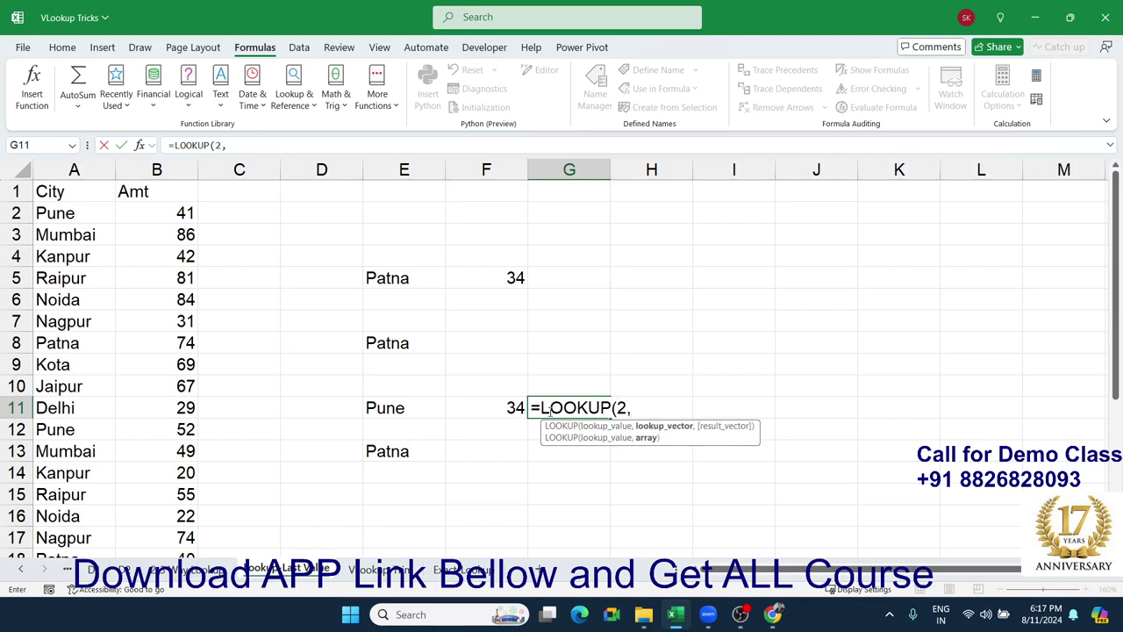
{"action": "type", "text": "1"}
{"action": "type", "text": "/("}
Step: Add the test comparing A2:A27 with E11, giving (A2:A27=E11)
{"action": "left_click", "coordinate": [99, 217]}
{"action": "key", "text": "ctrl+shift+Down"}
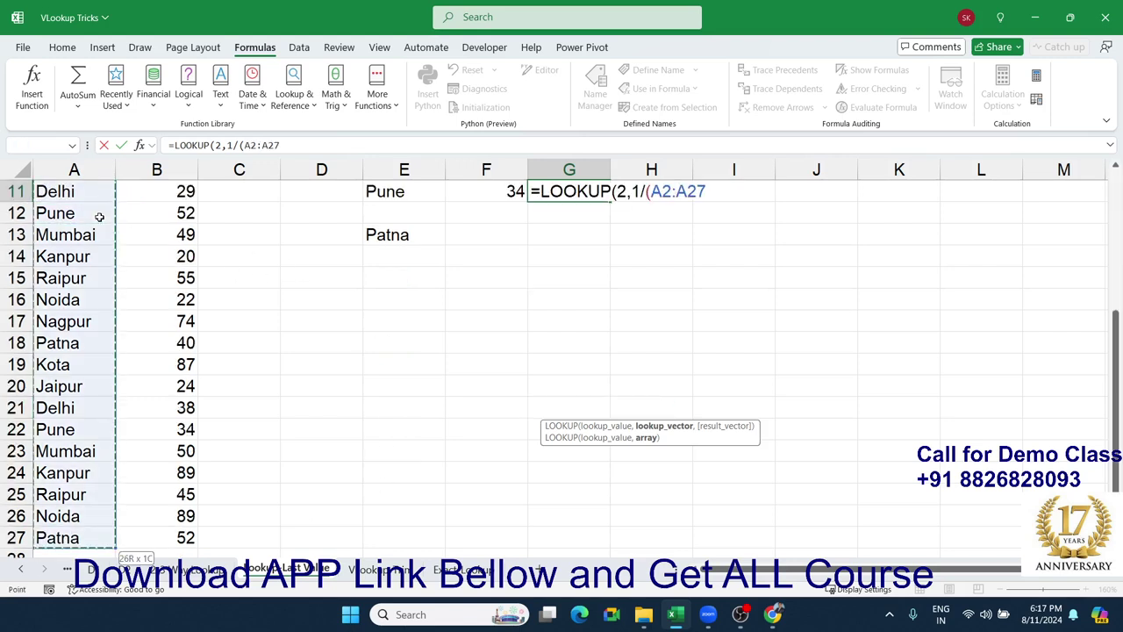
{"action": "type", "text": "<>"}
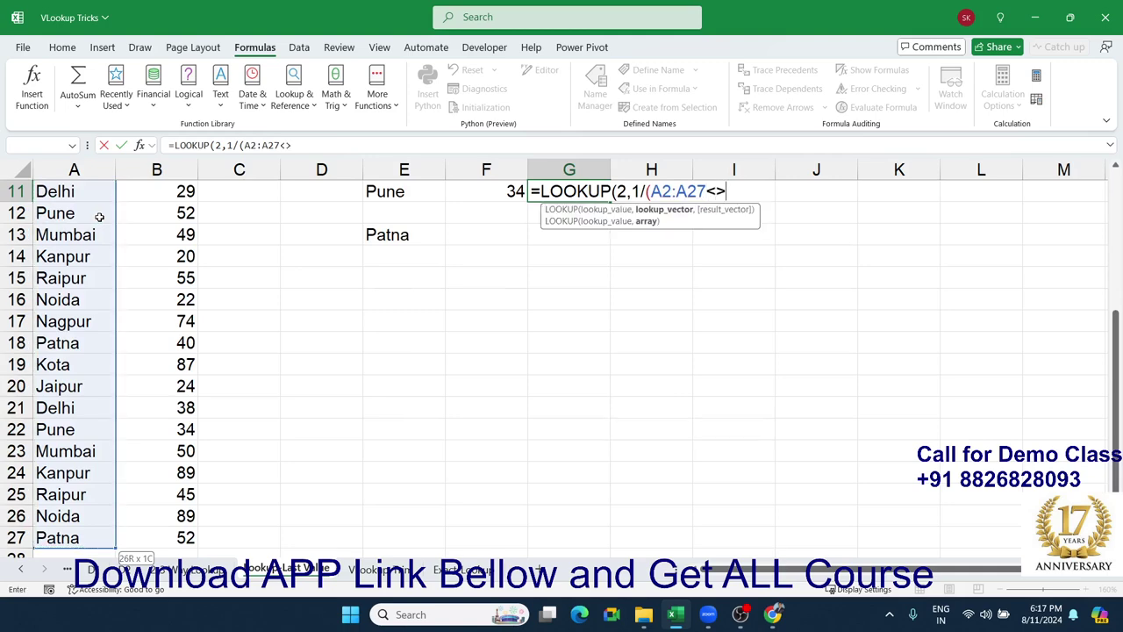
{"action": "key", "text": "BackSpace"}
{"action": "key", "text": "BackSpace"}
{"action": "type", "text": "="}
{"action": "key", "text": "Left"}
{"action": "key", "text": "Left"}
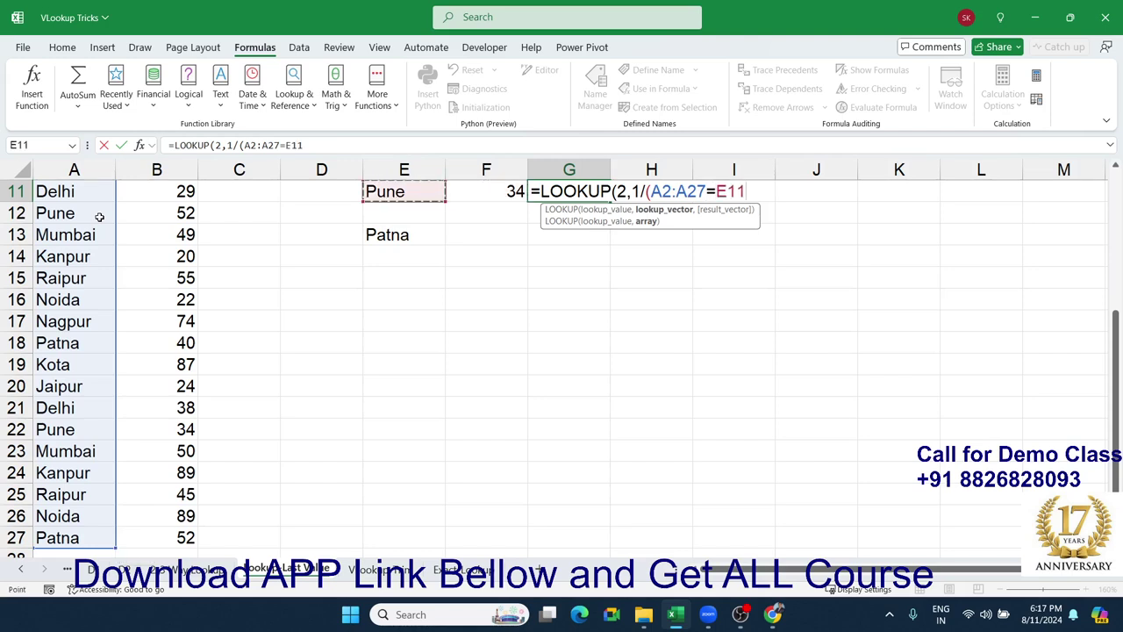
{"action": "scroll", "coordinate": [99, 230], "scroll_direction": "up", "scroll_amount": 1}
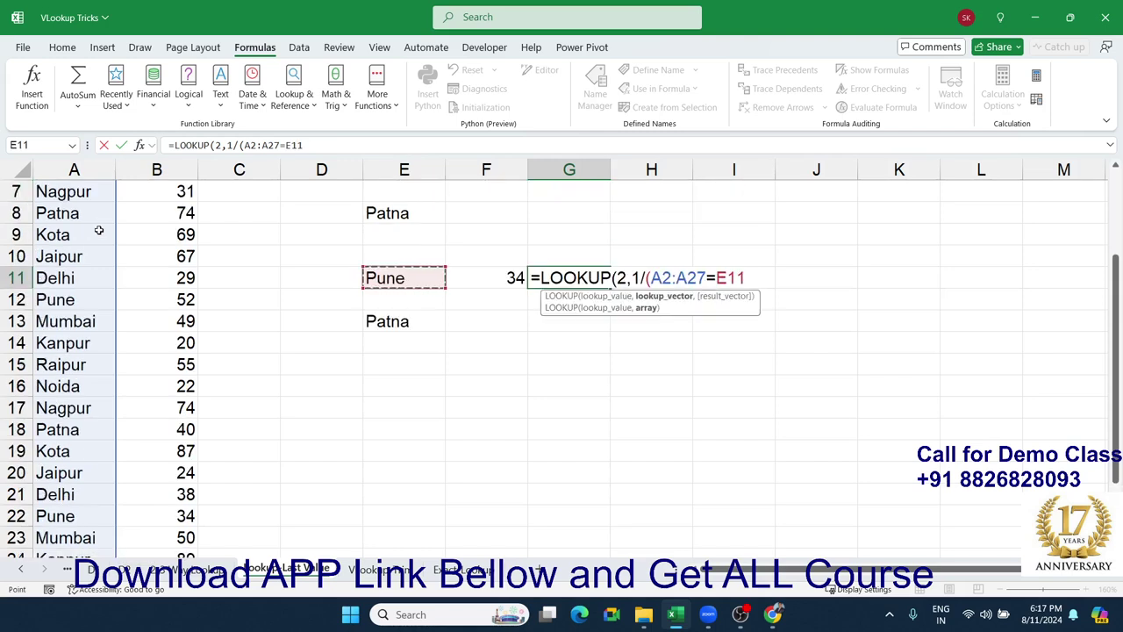
{"action": "type", "text": "),"}
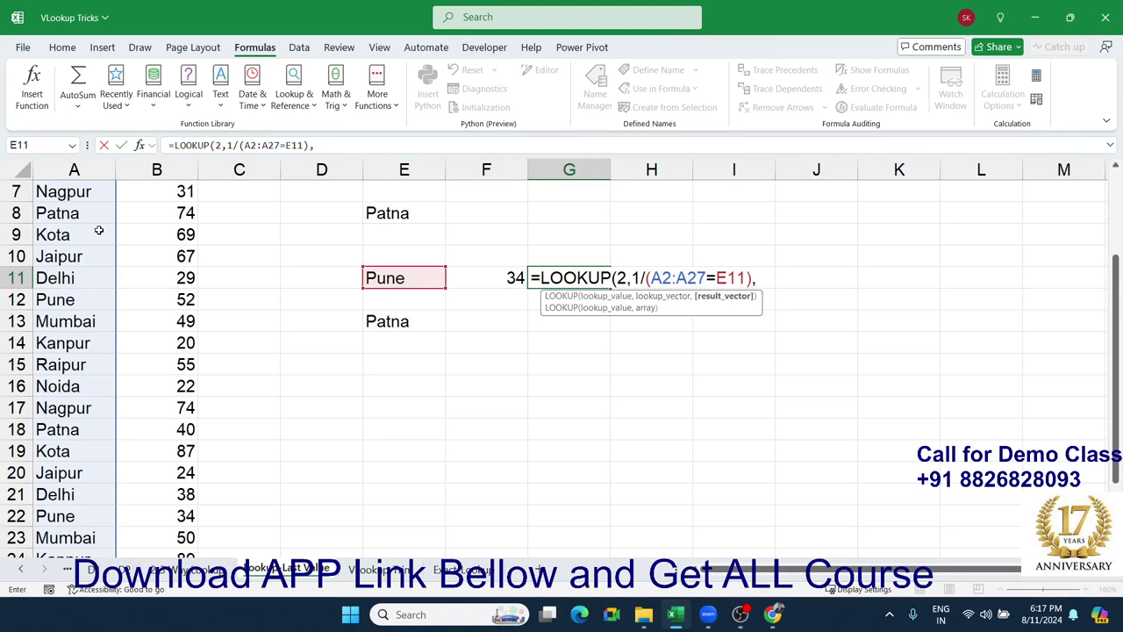
Step: Finish with result range B2:B27 and enter it, returning 34 for Pune
{"action": "left_click", "coordinate": [147, 294]}
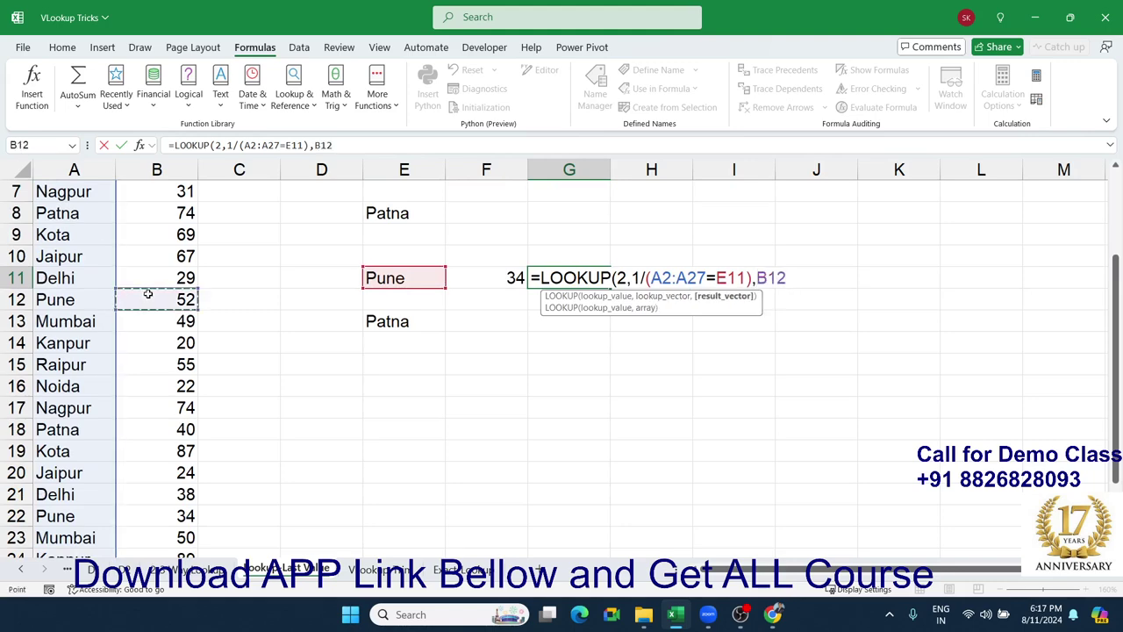
{"action": "scroll", "coordinate": [148, 293], "scroll_direction": "up", "scroll_amount": 2}
{"action": "key", "text": "Up"}
{"action": "key", "text": "Up"}
{"action": "key", "text": "Up"}
{"action": "key", "text": "ctrl+shift+Down"}
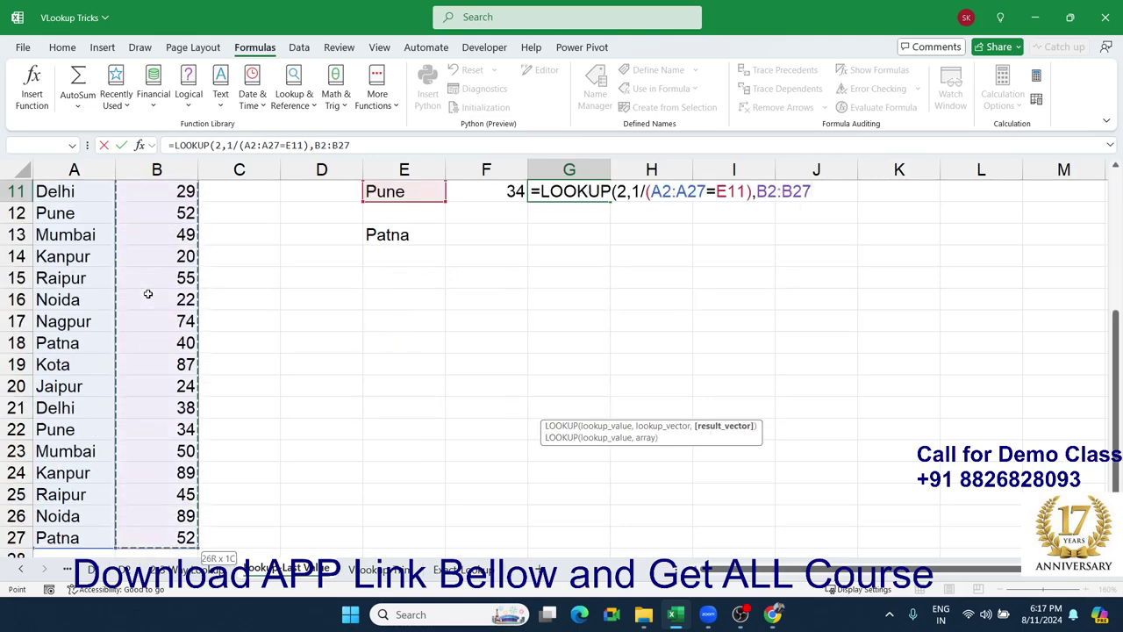
{"action": "key", "text": "Return"}
{"action": "key", "text": "Return"}
{"action": "key", "text": "Up"}
{"action": "scroll", "coordinate": [148, 294], "scroll_direction": "up", "scroll_amount": 1}
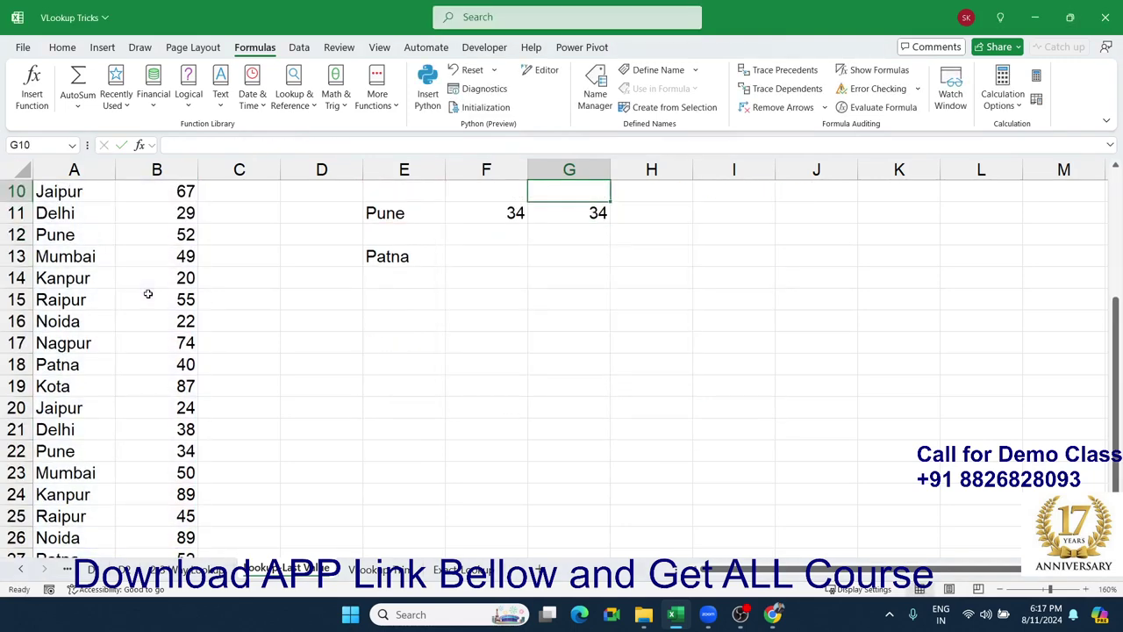
{"action": "scroll", "coordinate": [148, 294], "scroll_direction": "up", "scroll_amount": 1}
Step: Change E11 to Kota and verify Kota's last listed amount, 87, matches both results
{"action": "key", "text": "Left"}
{"action": "key", "text": "Left"}
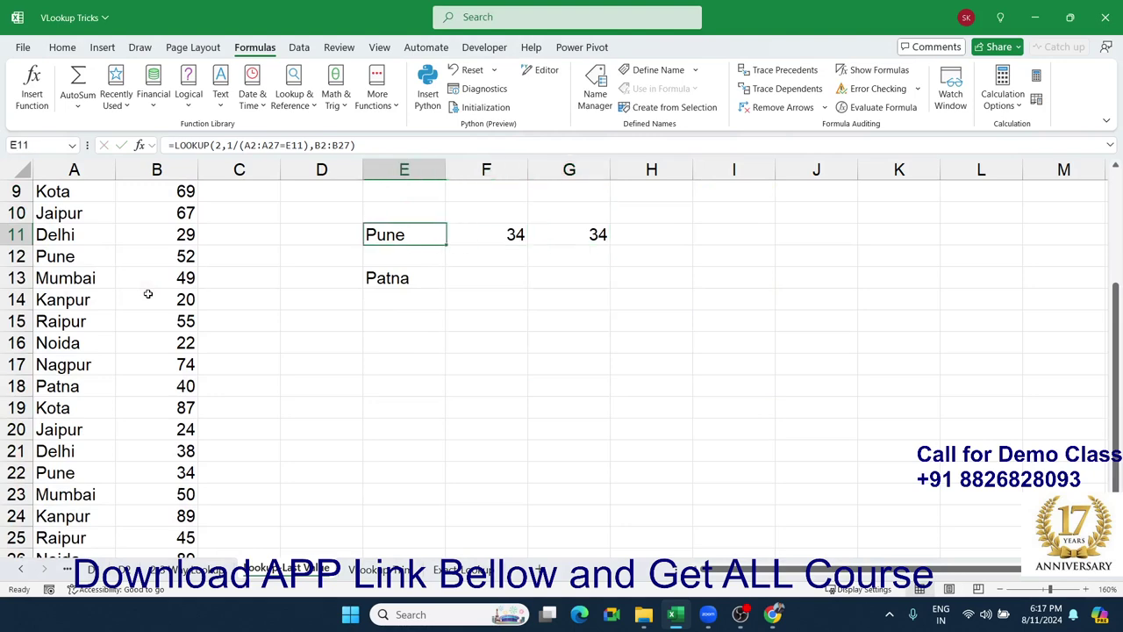
{"action": "type", "text": "Ko"}
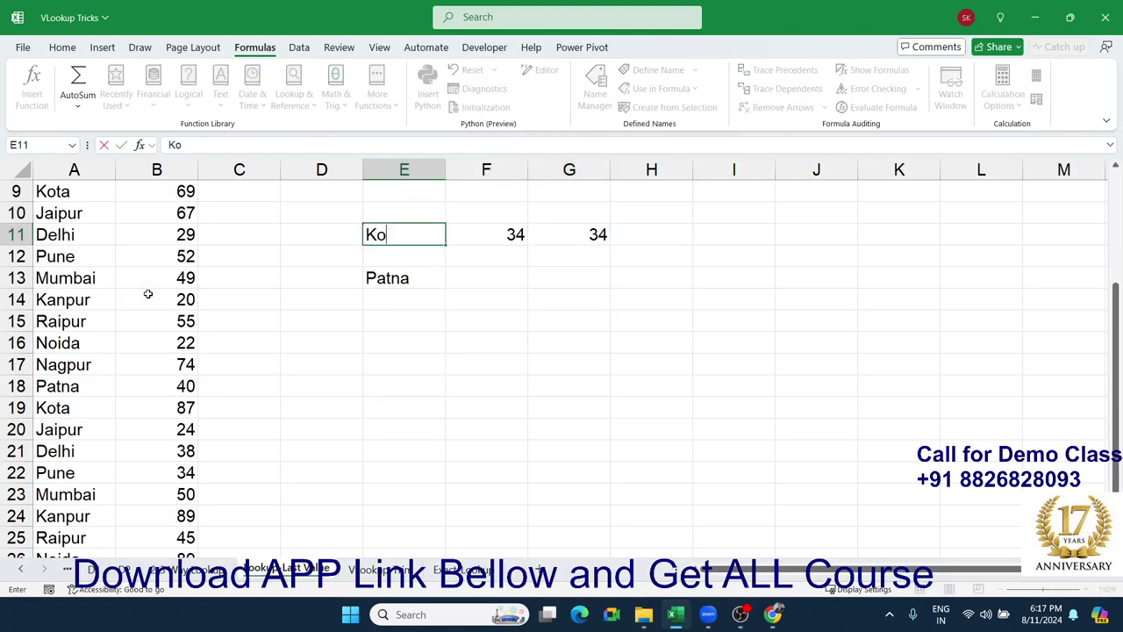
{"action": "type", "text": "ta"}
{"action": "key", "text": "Return"}
{"action": "scroll", "coordinate": [147, 294], "scroll_direction": "down", "scroll_amount": 2}
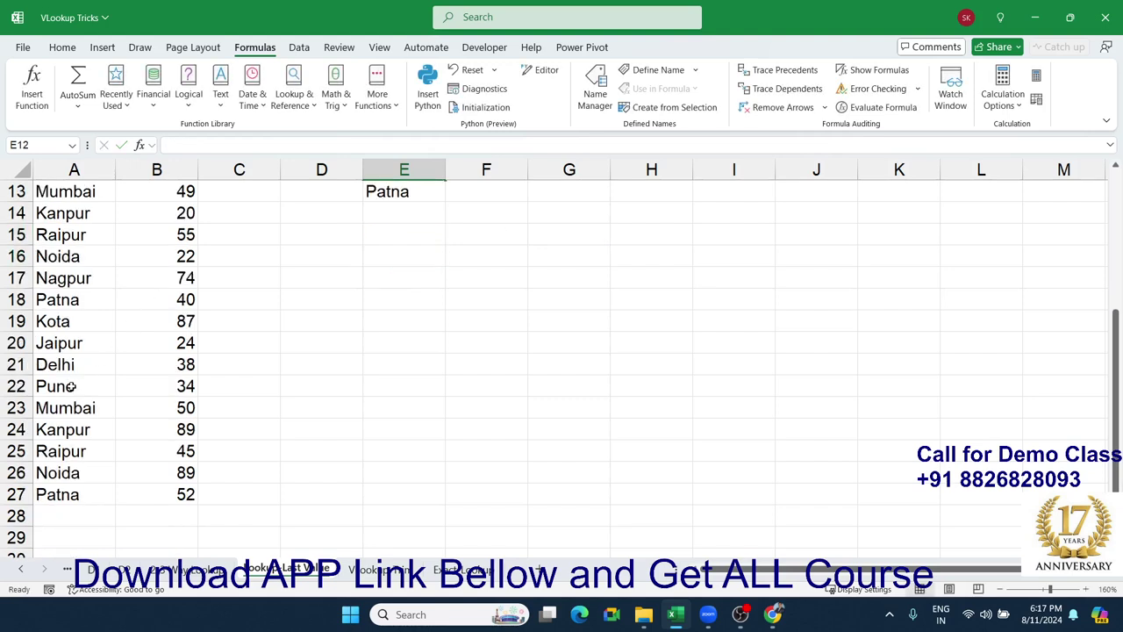
{"action": "scroll", "coordinate": [63, 347], "scroll_direction": "down", "scroll_amount": 2}
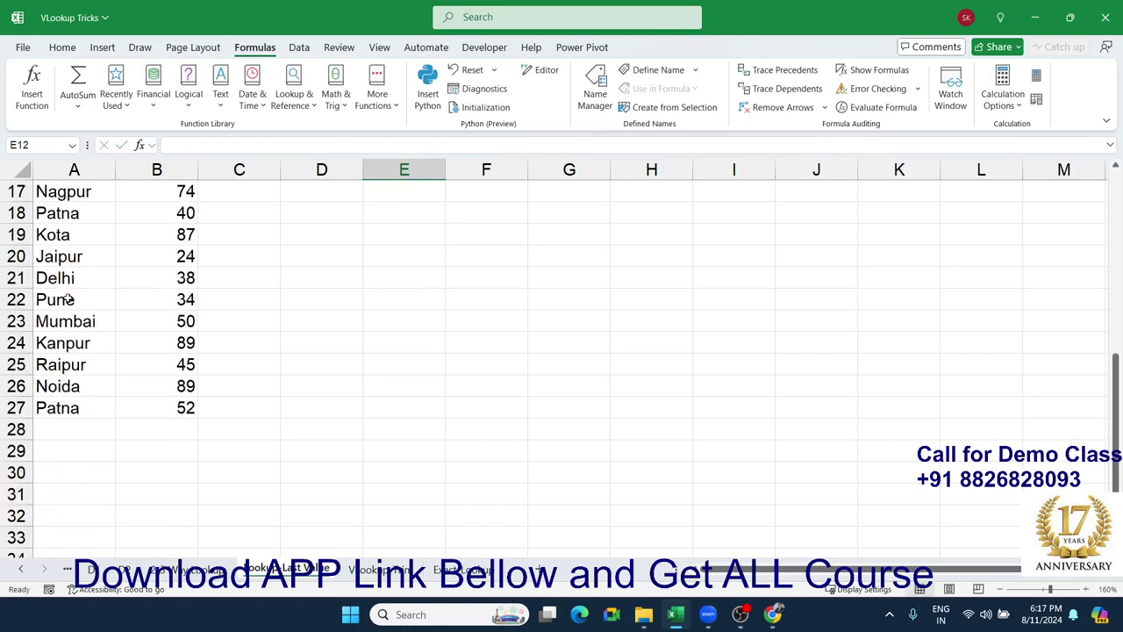
{"action": "left_click_drag", "start_coordinate": [70, 243], "coordinate": [158, 235]}
{"action": "scroll", "coordinate": [323, 383], "scroll_direction": "up", "scroll_amount": 3}
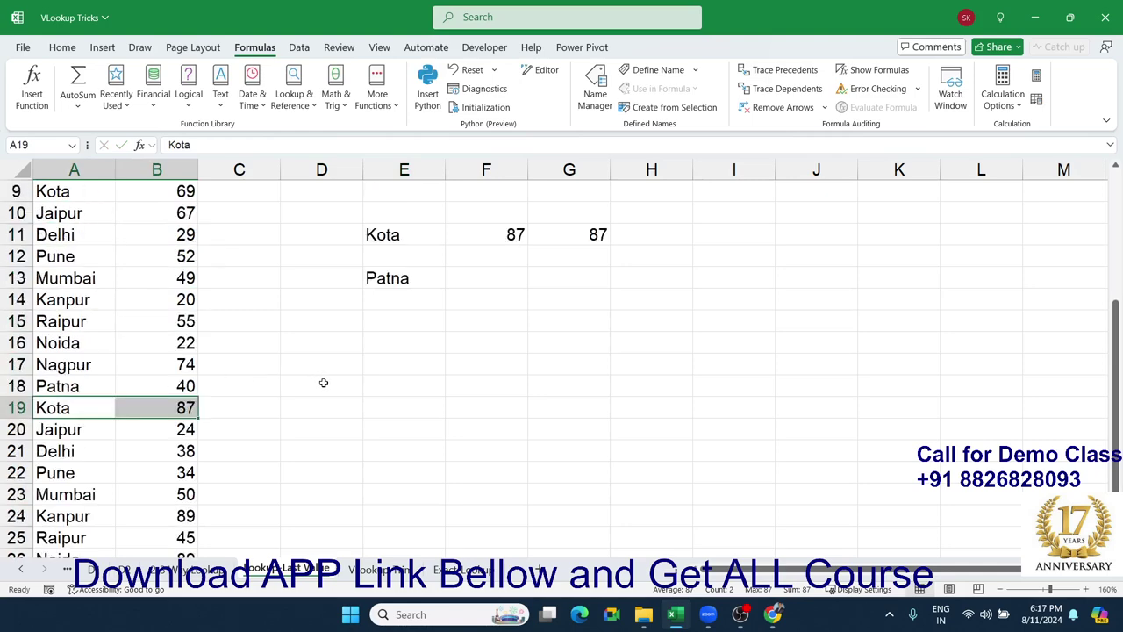
{"action": "scroll", "coordinate": [323, 383], "scroll_direction": "up", "scroll_amount": 3}
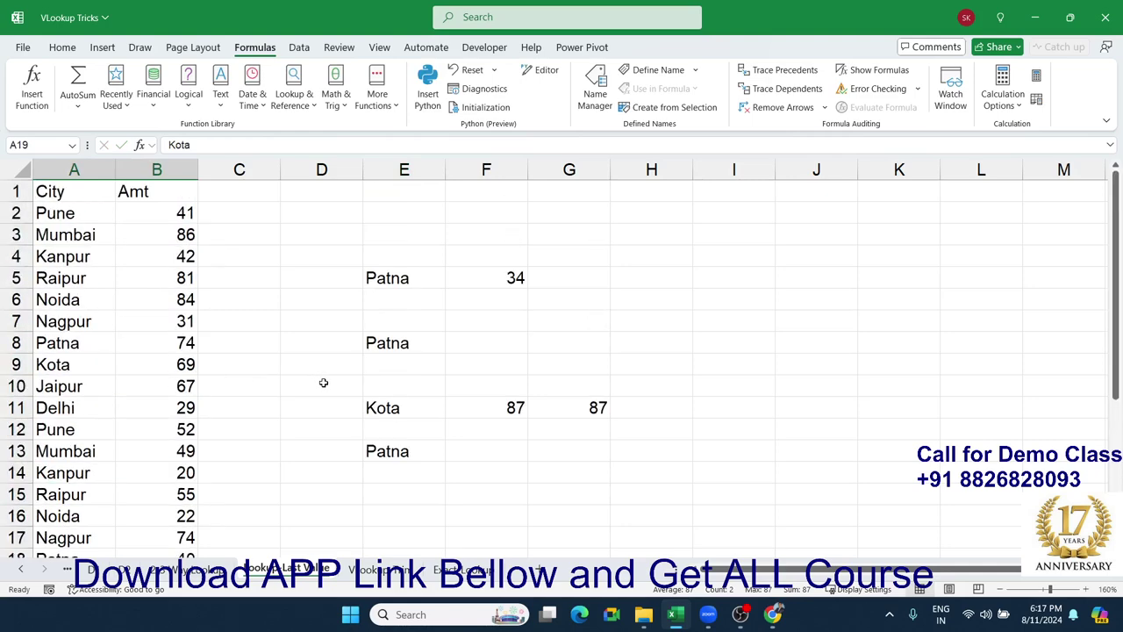